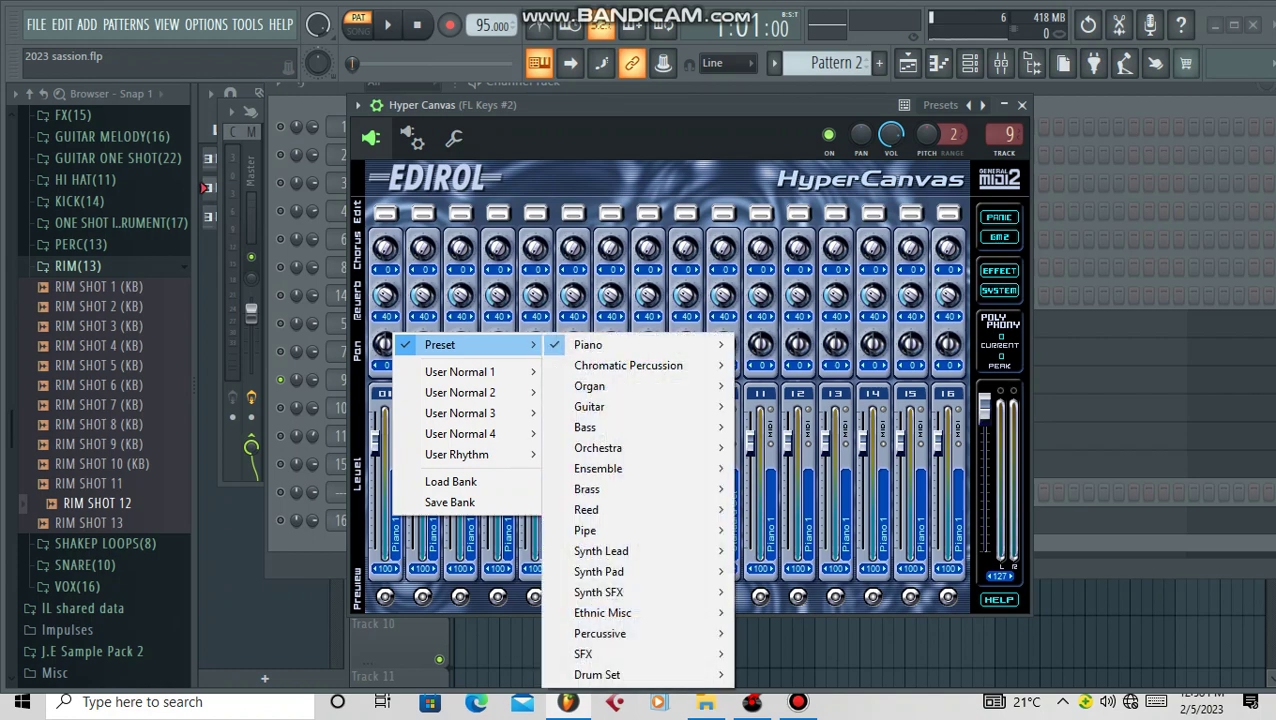
Choose the 001 000 Piano 1 preset for Hyper Canvas and close the plugin.
mouse_move(588, 344)
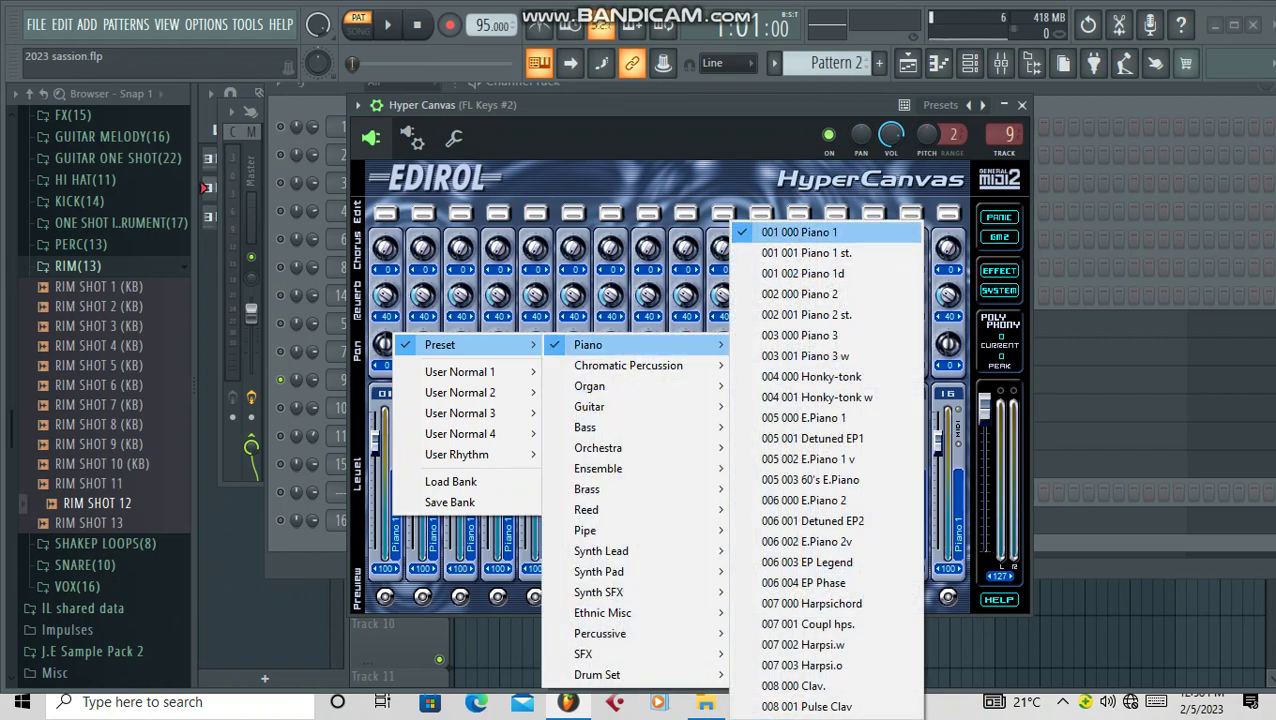
left_click(783, 228)
left_click(1021, 105)
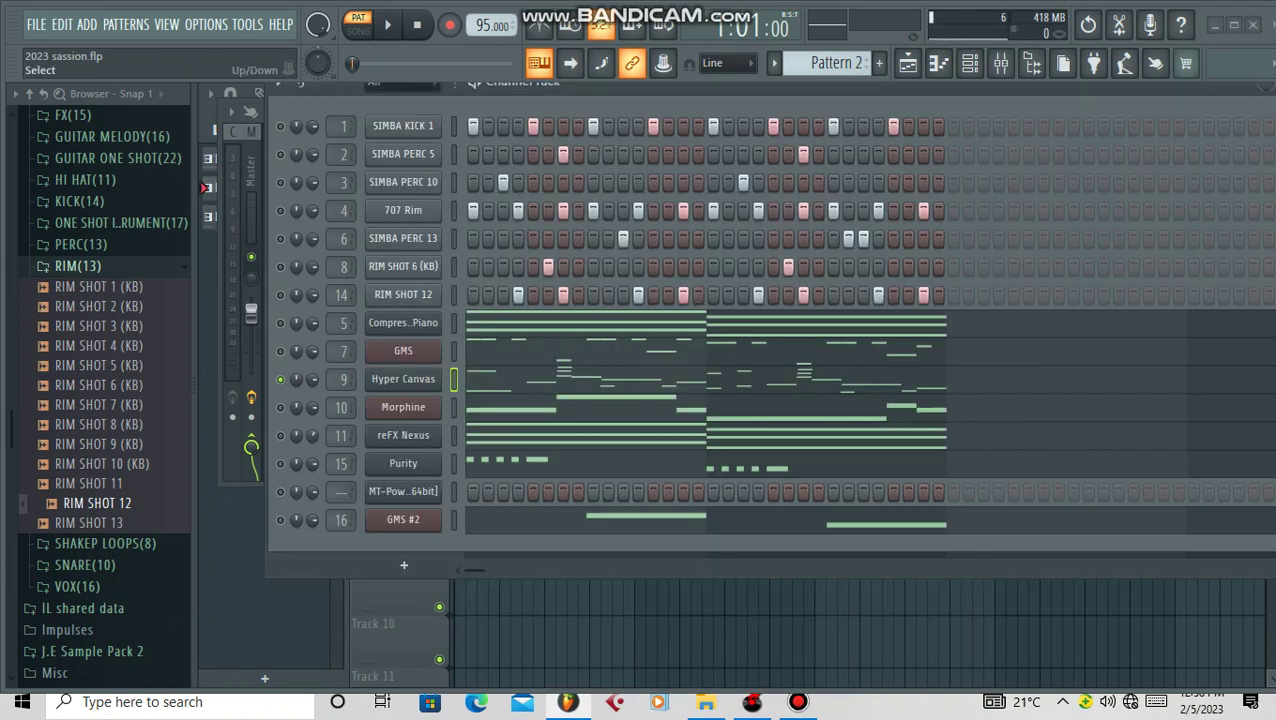
Play the Hyper Canvas melody while viewing its notes in the piano roll, and return to the channel rack with playback stopped.
left_click(484, 383)
key("space")
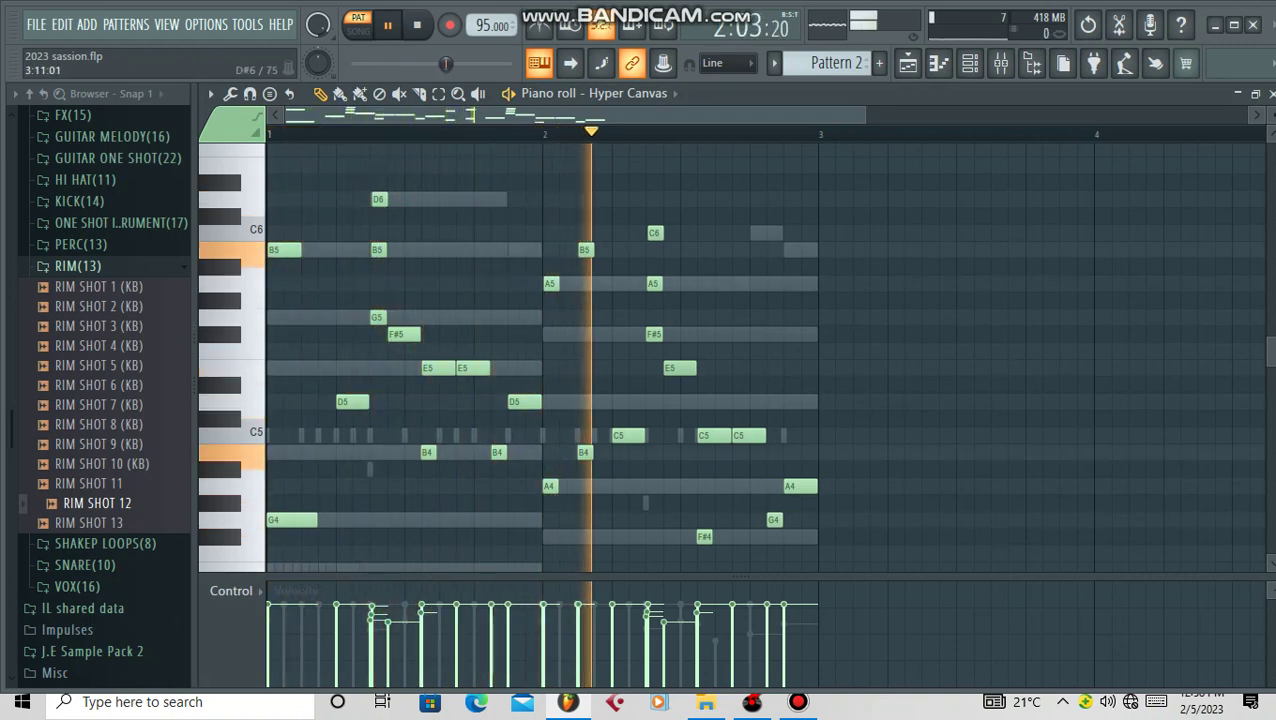
scroll(730, 357, "down", 1)
scroll(730, 283, "up", 1)
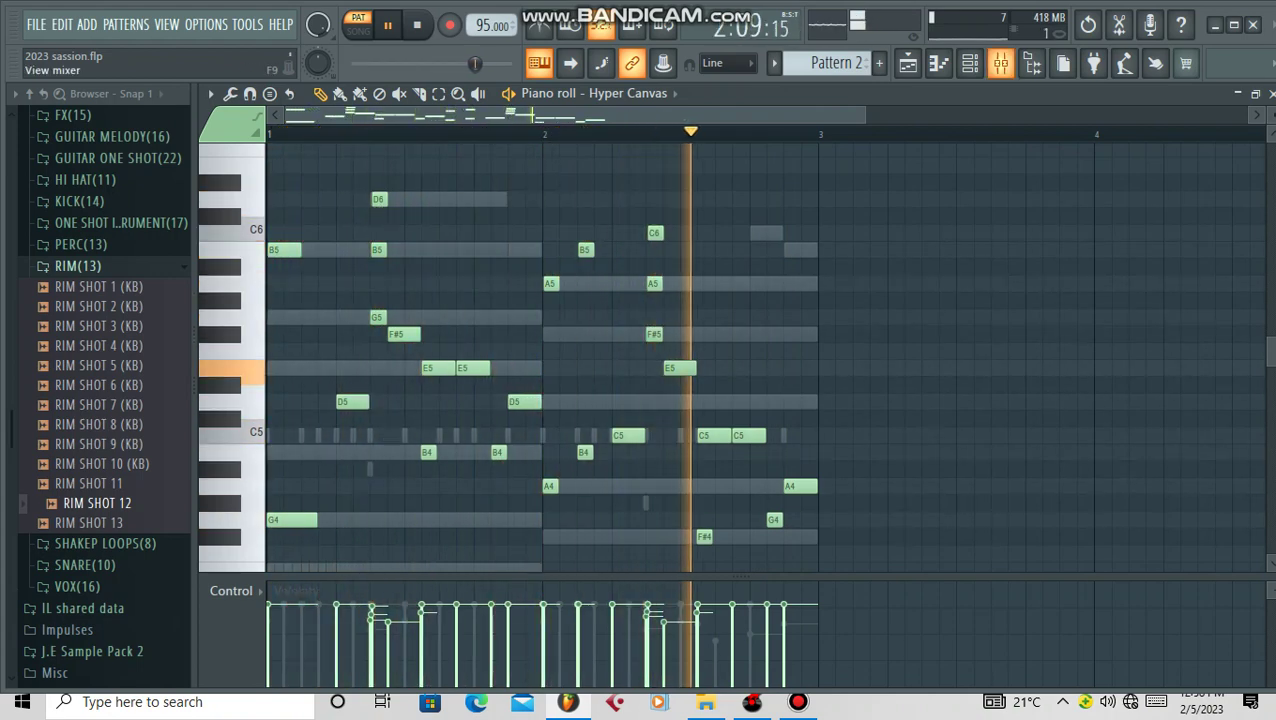
key("F6")
key("space")
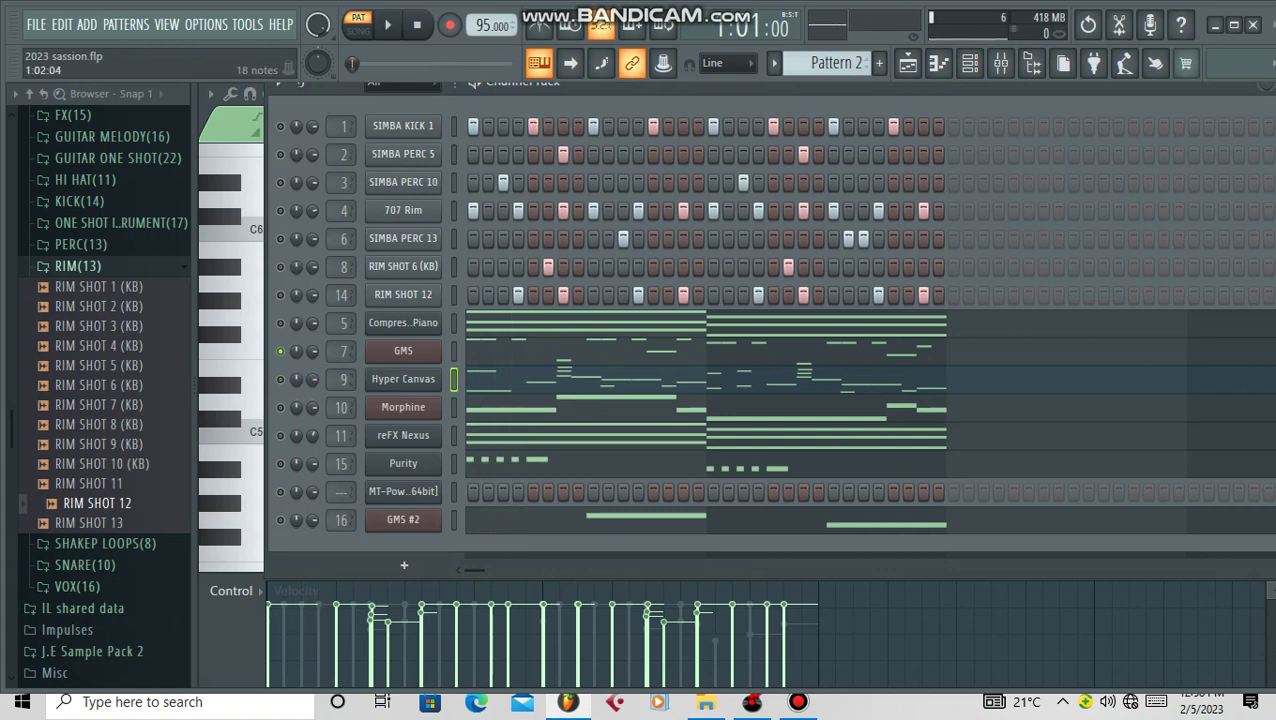
View the GMS channel's notes in the piano roll during playback and return to the channel rack.
left_click(489, 351)
scroll(489, 351, "down", 8)
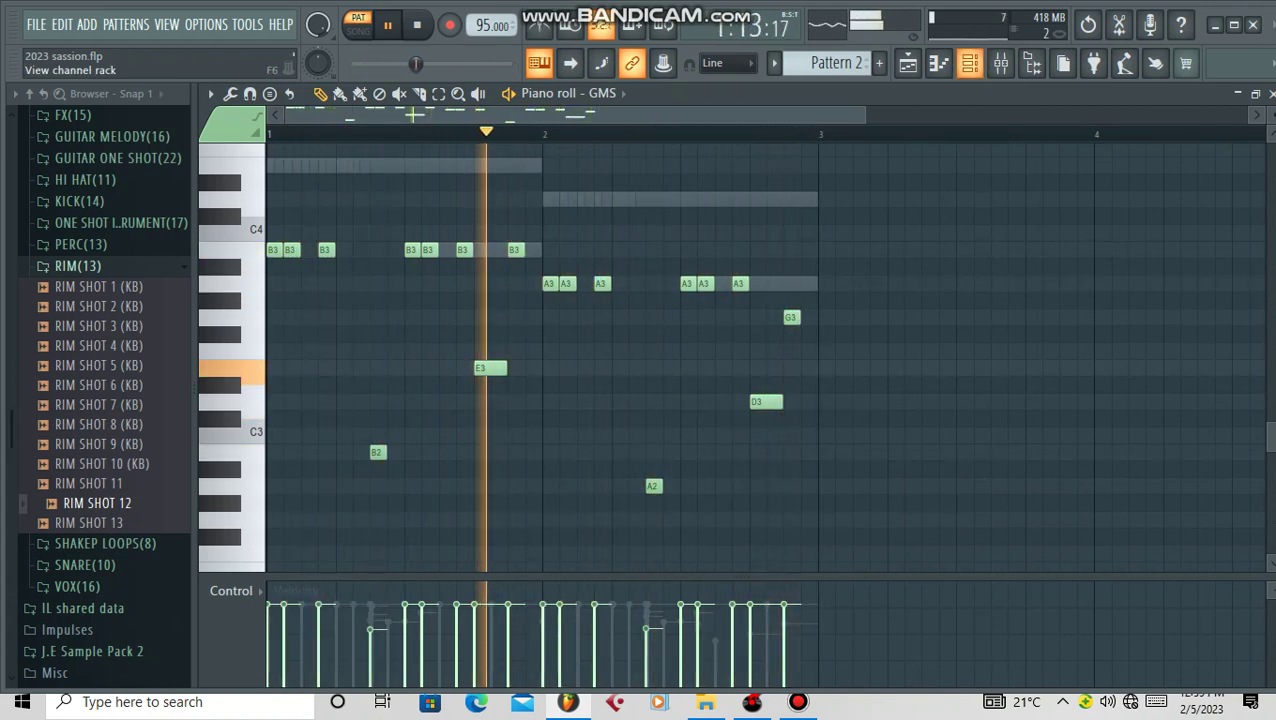
key("F6")
Load the Midnight 2 TE program from the Leads & Synths bank in the GMS channel and close the synth.
left_click(403, 351)
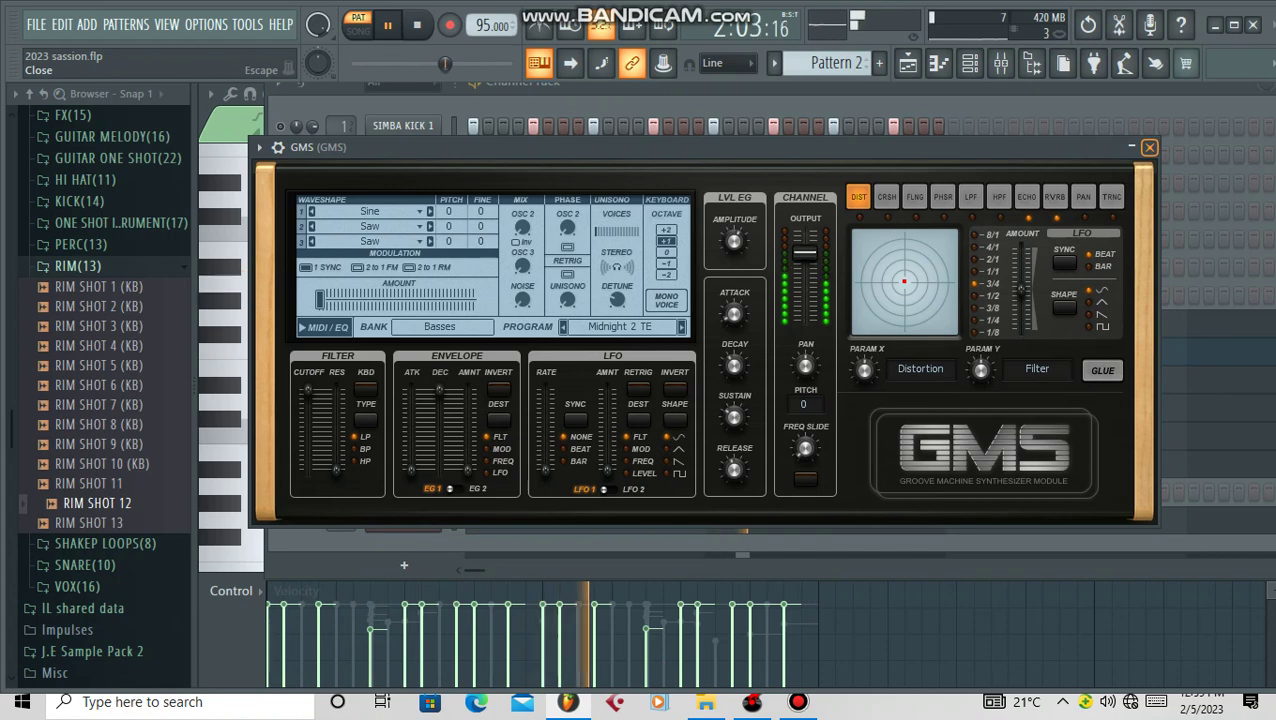
left_click(1149, 147)
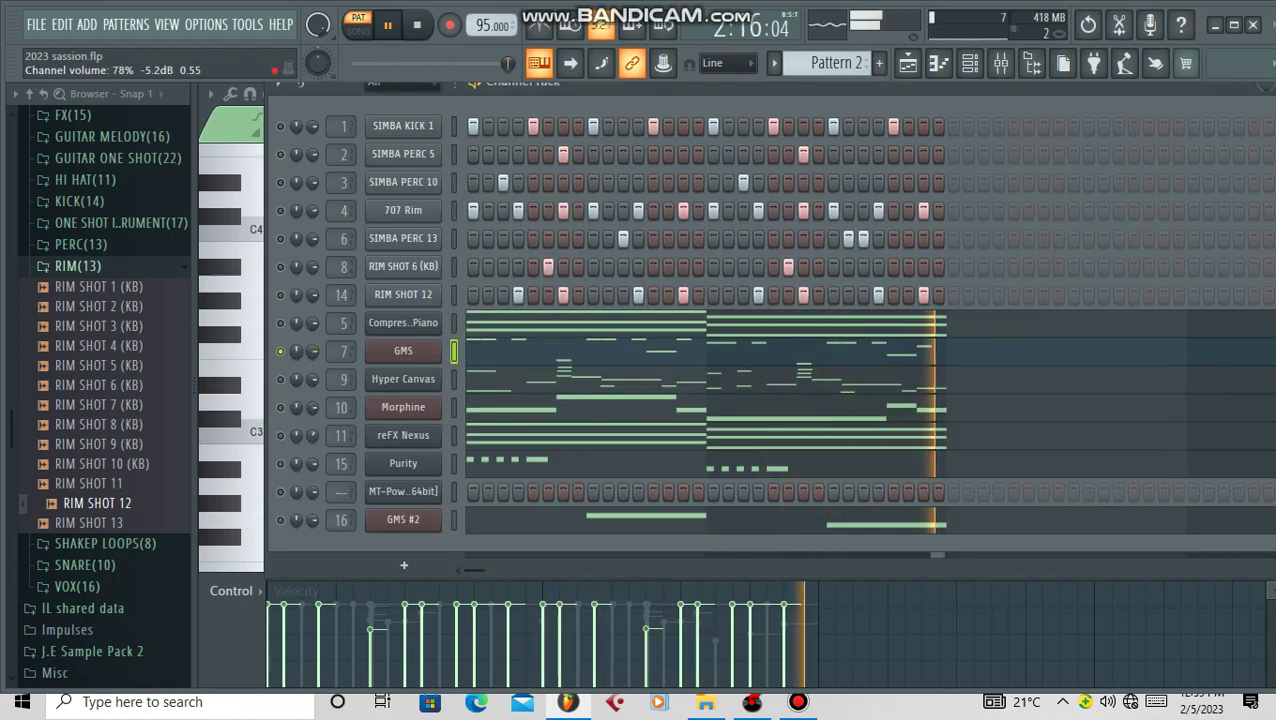
left_click(403, 351)
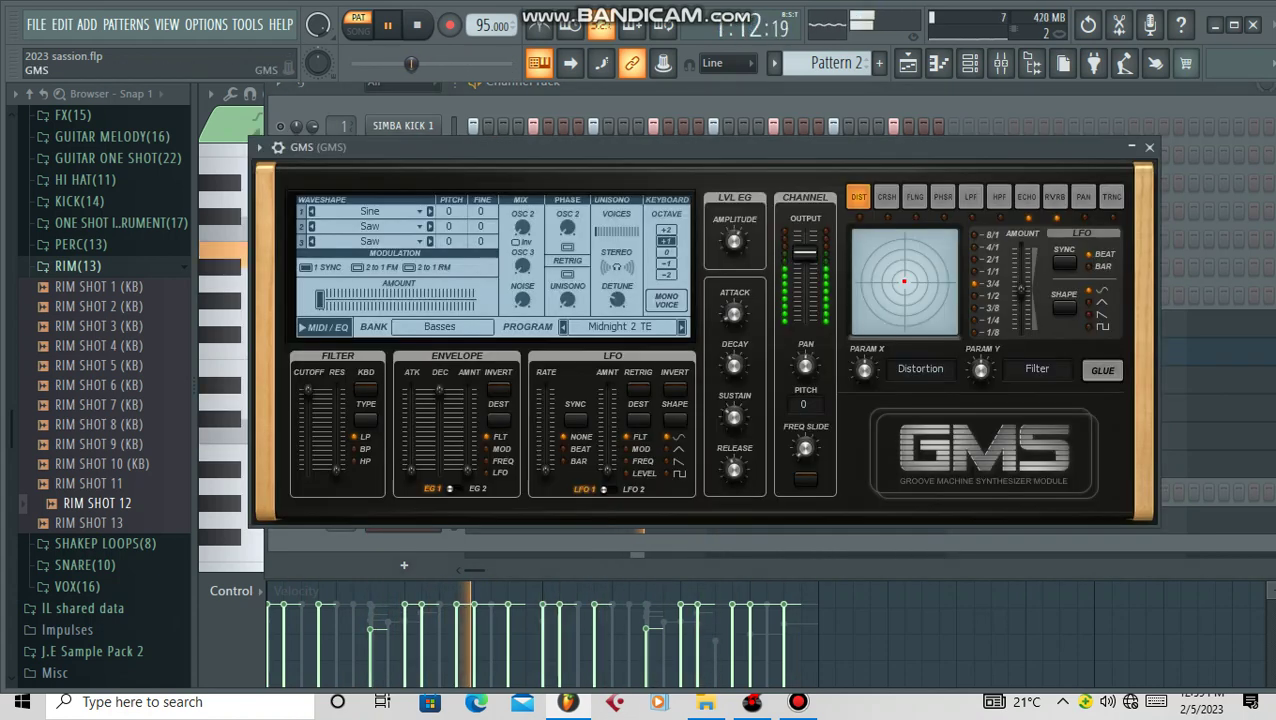
left_click(620, 327)
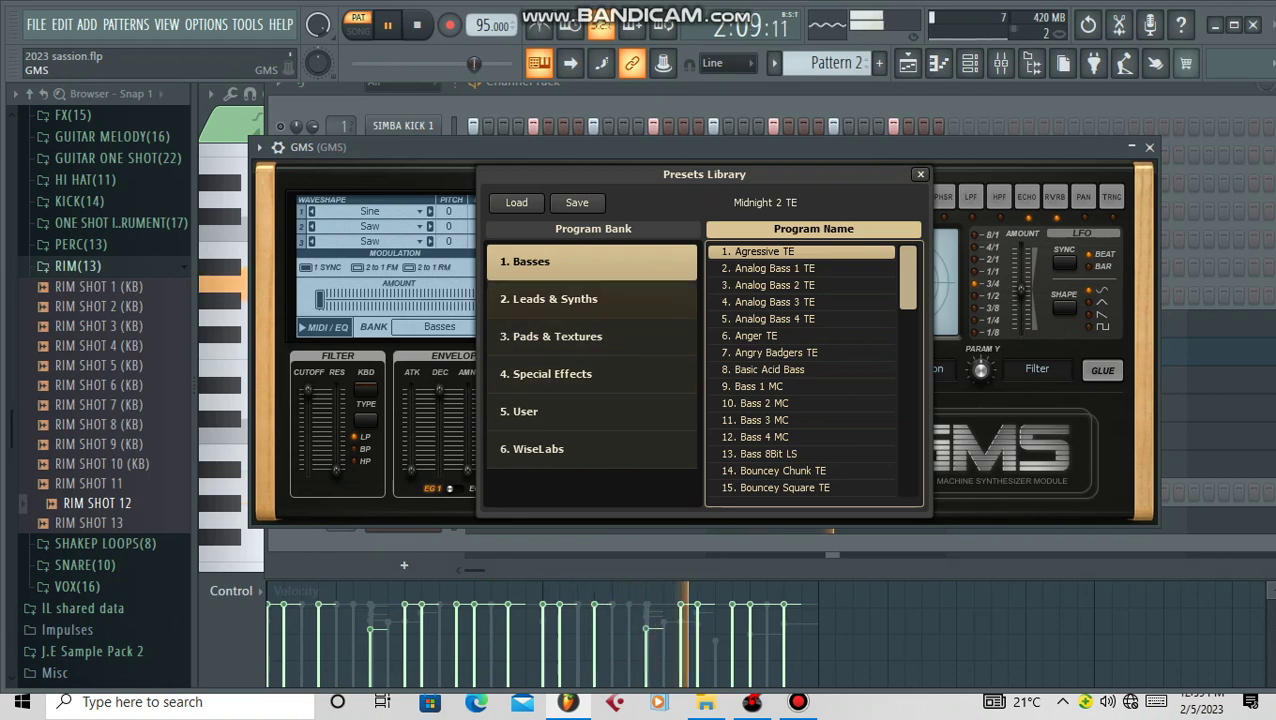
left_click(592, 299)
scroll(805, 370, "down", 14)
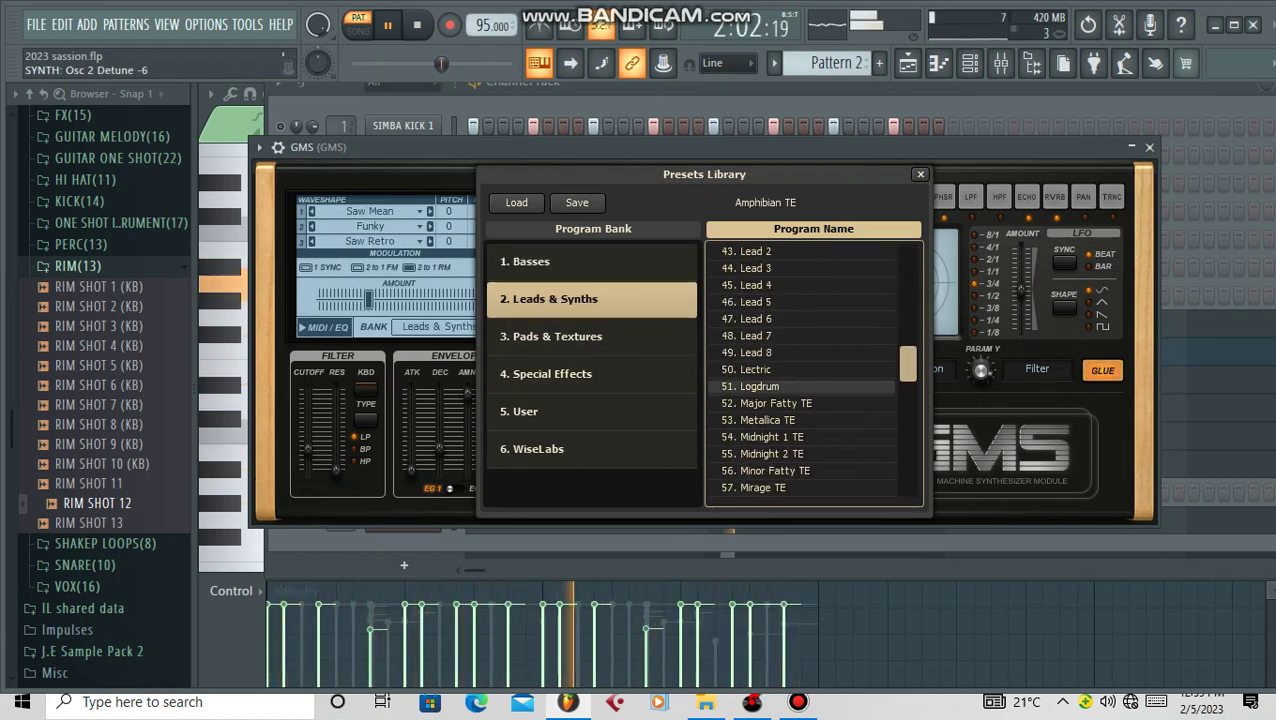
left_click(790, 454)
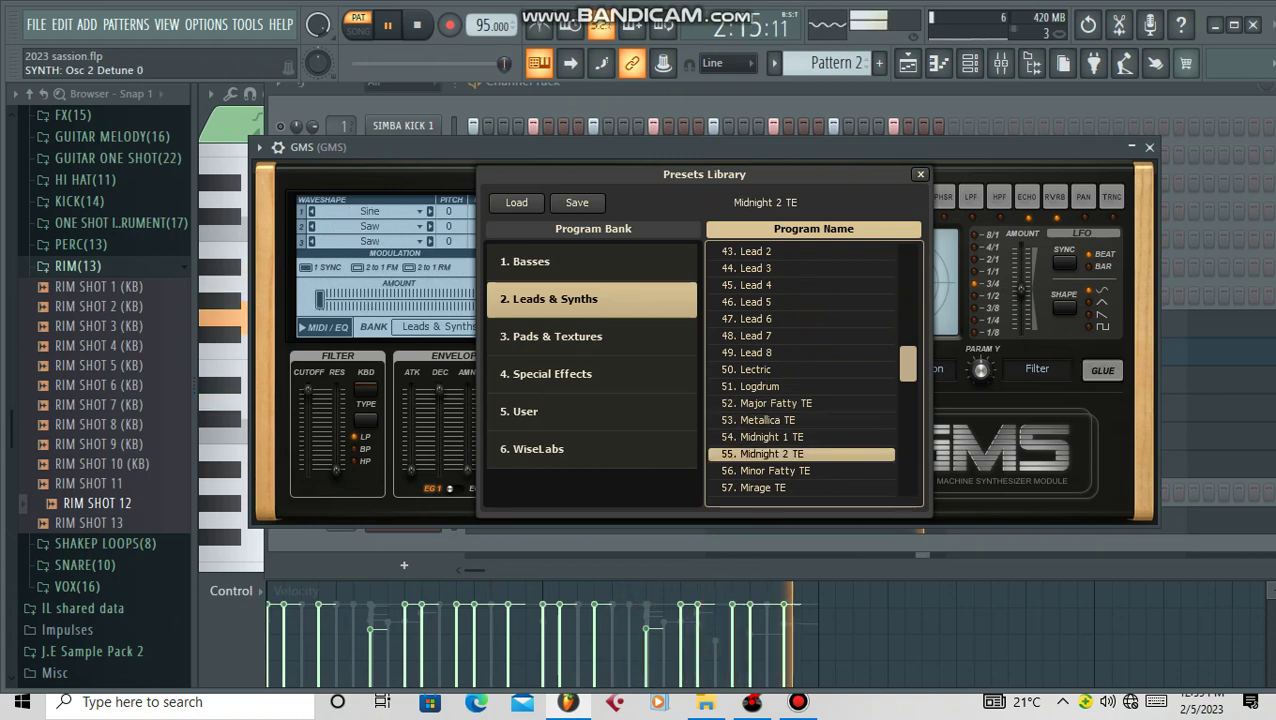
left_click(920, 174)
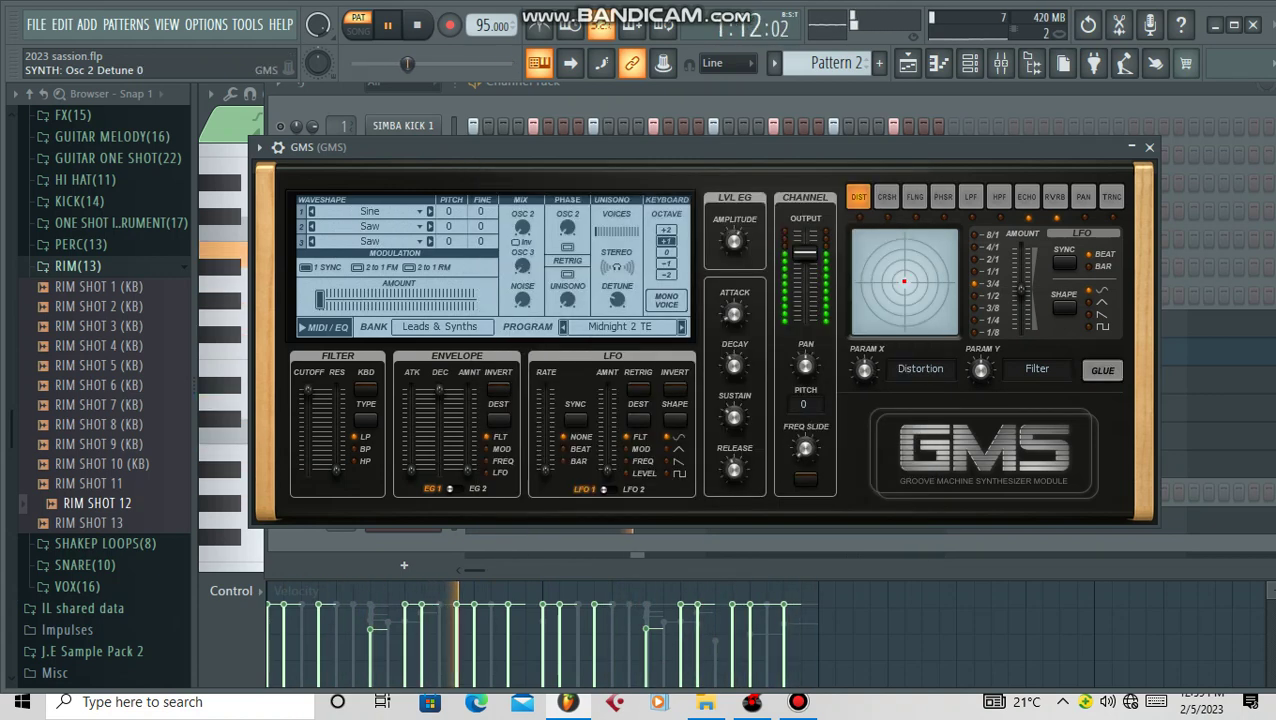
left_click(1150, 147)
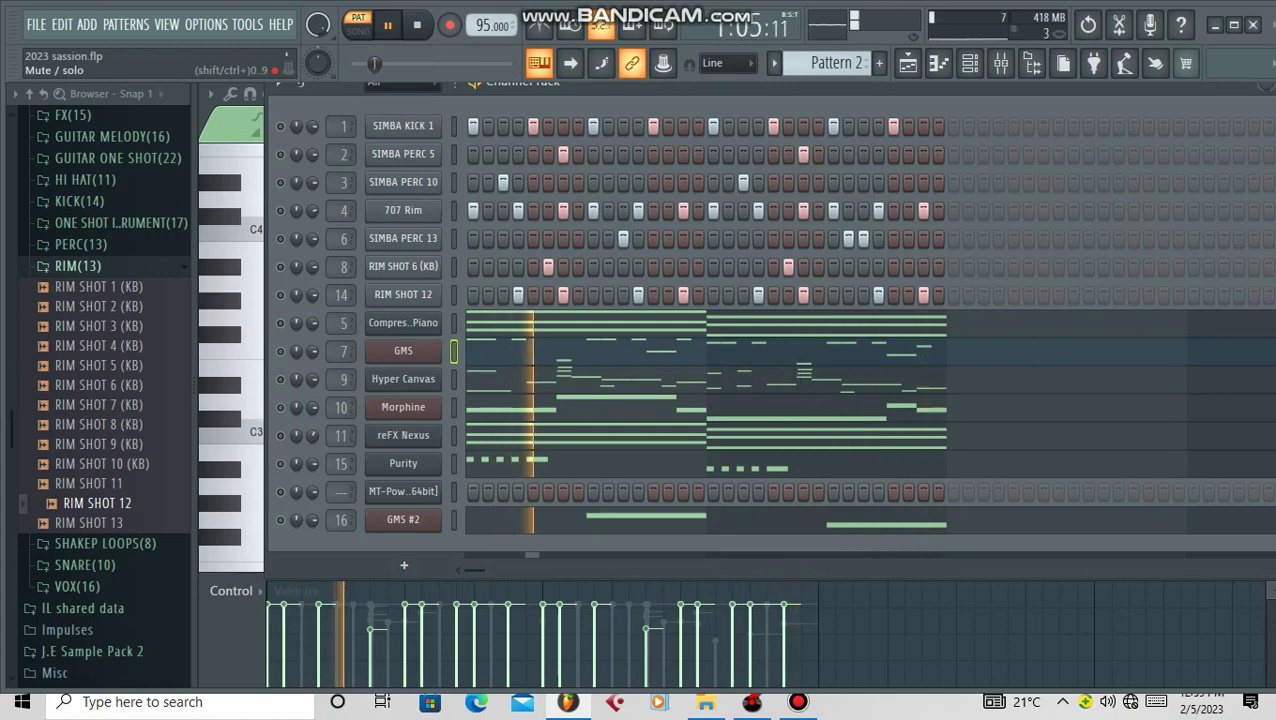
Inspect the Compressed Piano's FL Keys settings and view its chords in the piano roll during playback.
left_click(403, 322)
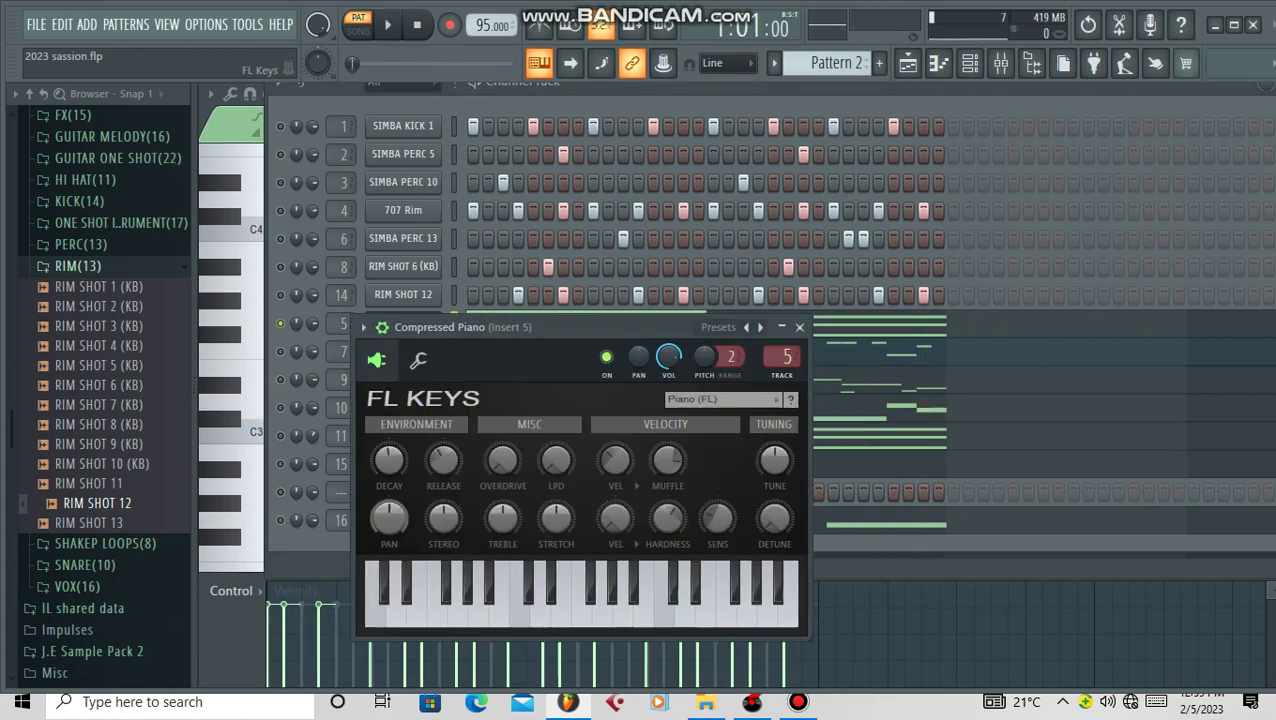
left_click_drag(622, 328, 623, 345)
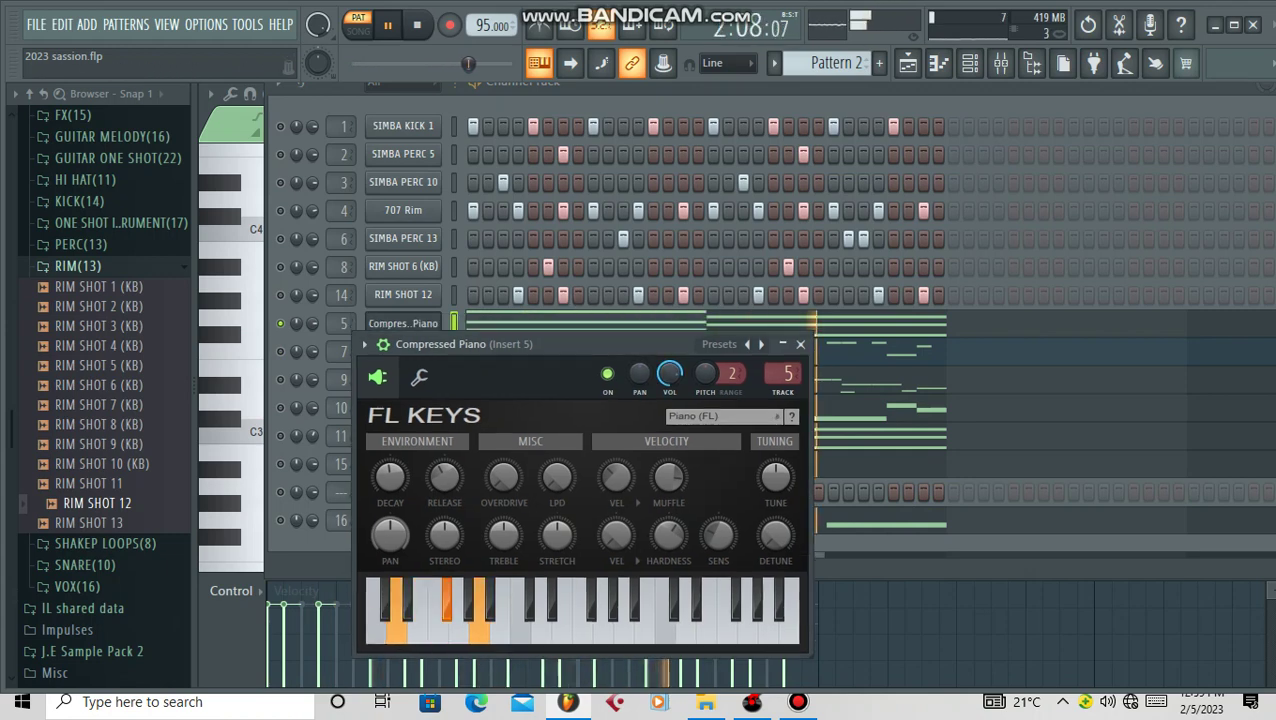
left_click(729, 322)
scroll(643, 351, "up", 6)
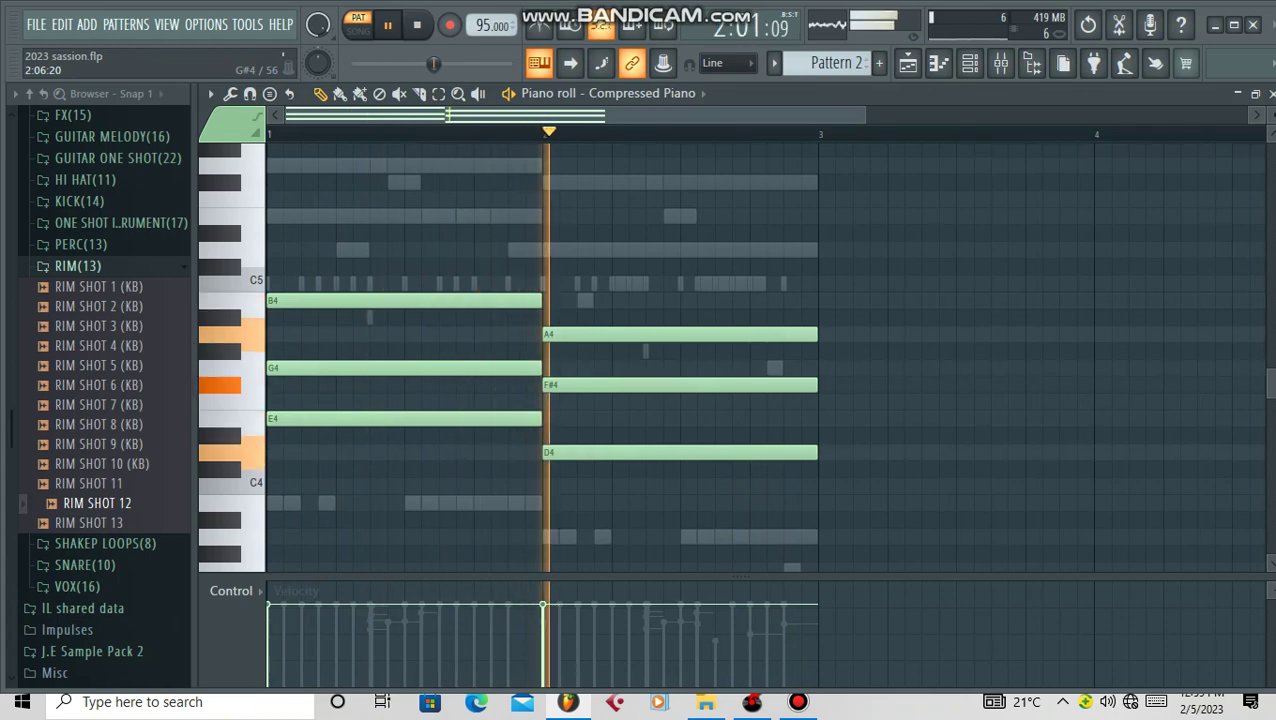
left_click(969, 63)
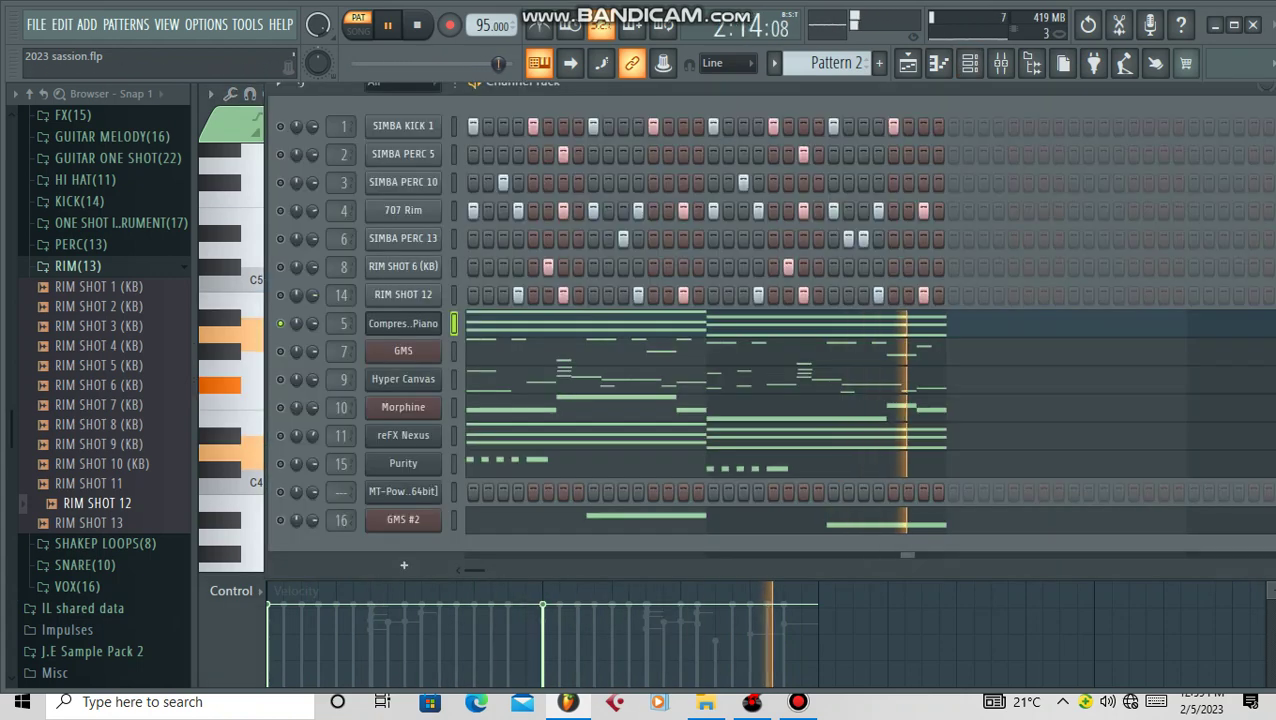
Restart playback and view the reFX Nexus channel's chords in the piano roll before returning to the channel rack.
key("space")
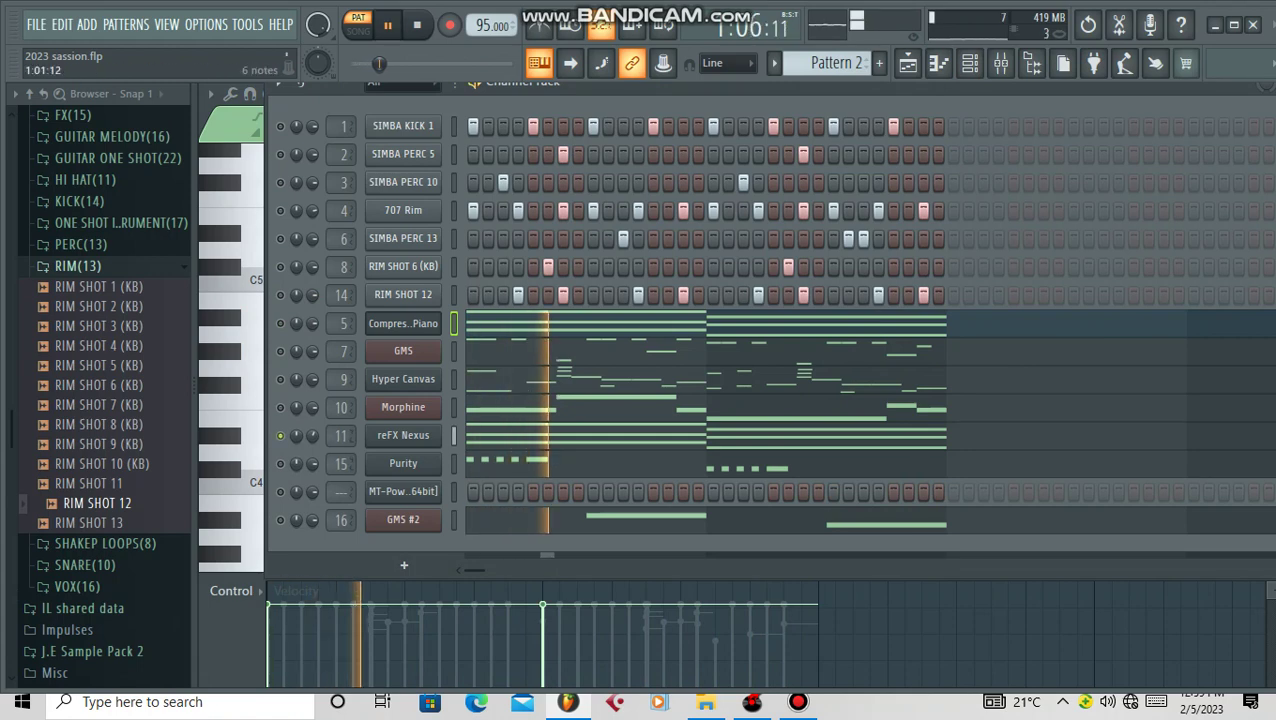
left_click(481, 435)
scroll(481, 435, "up", 5)
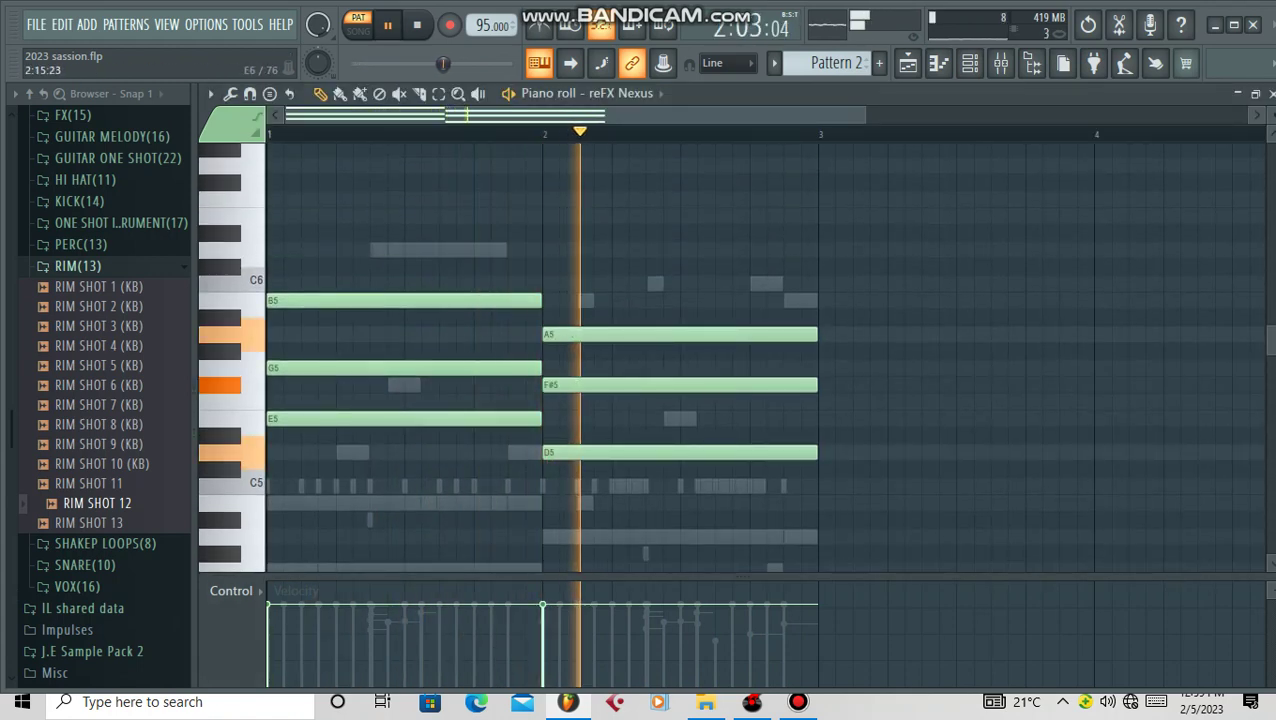
left_click(969, 63)
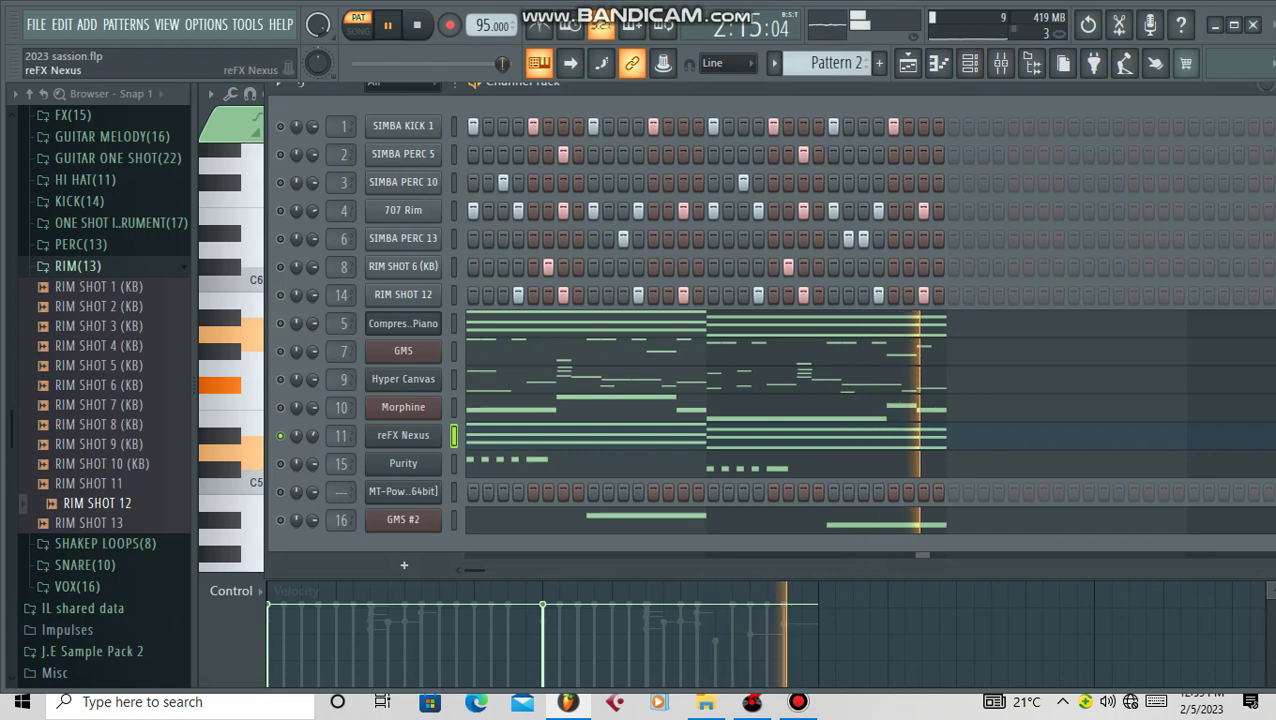
Inspect the preset loaded in the reFX Nexus plugin, close it and stop playback.
left_click(403, 435)
left_click_drag(560, 279, 446, 138)
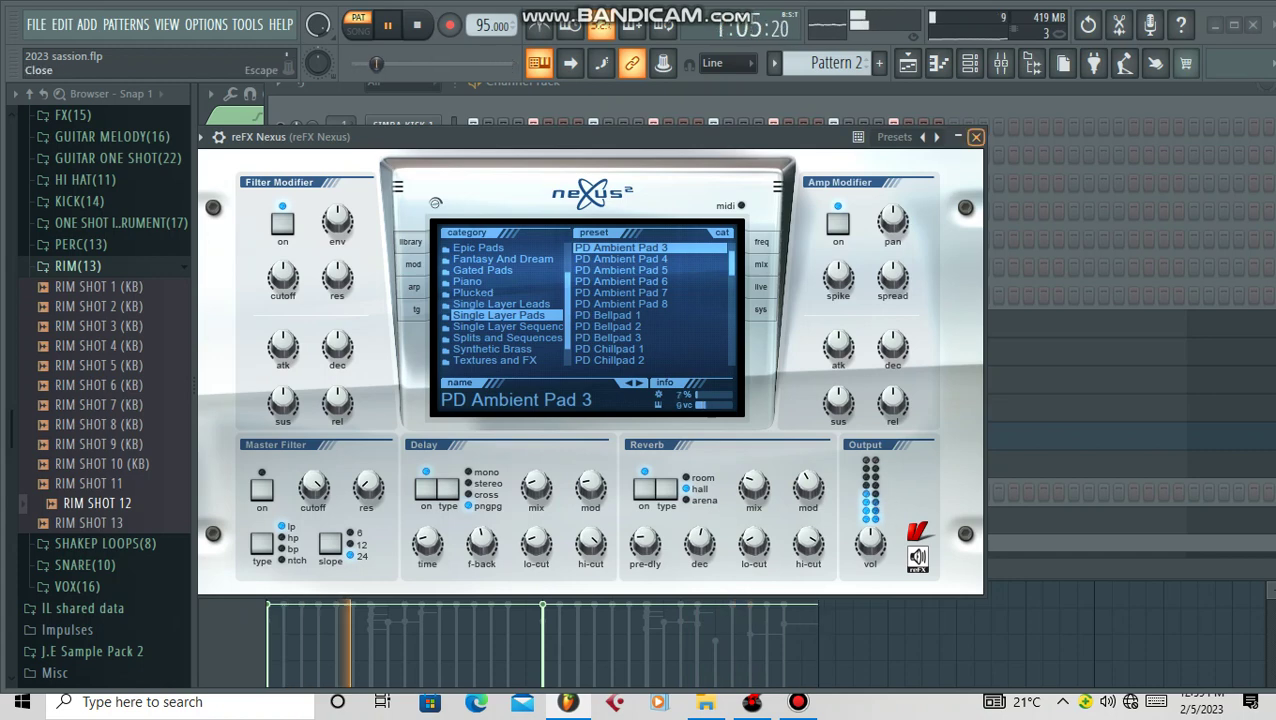
left_click(975, 137)
key("space")
Inspect the preset loaded in Purity, play its notes in the piano roll and return to the channel rack with playback stopped.
left_click(403, 464)
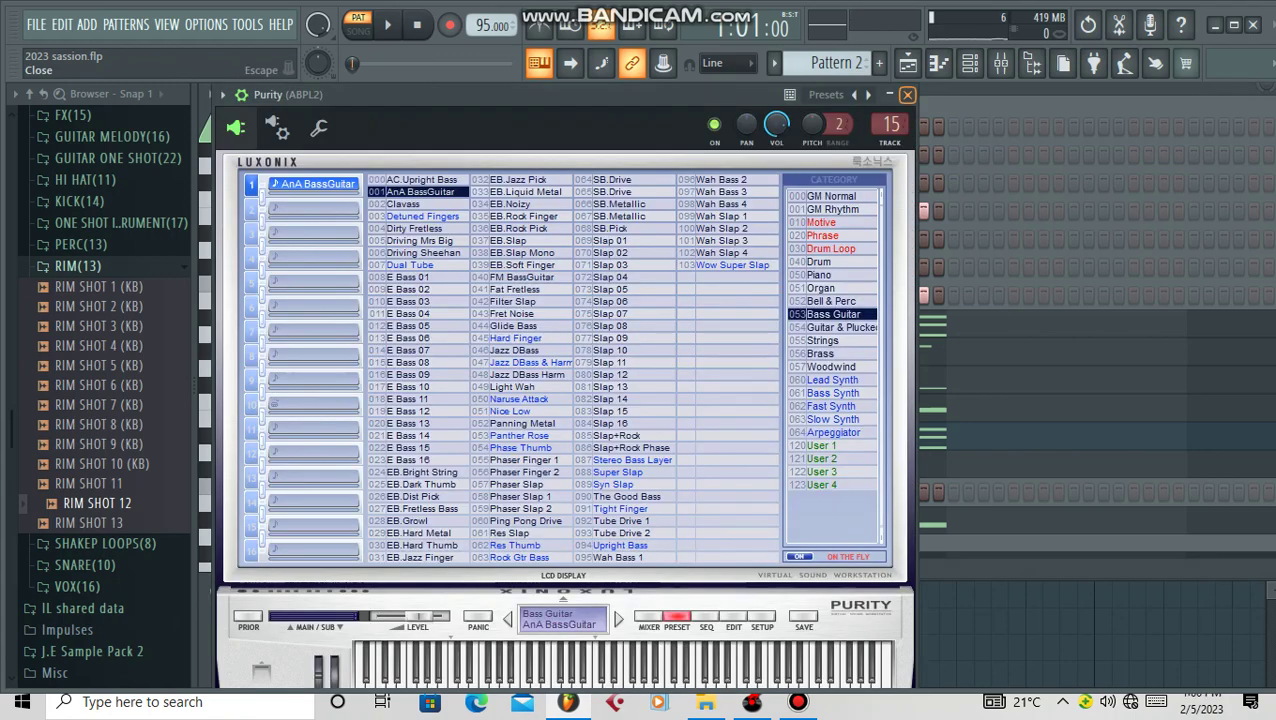
left_click(907, 94)
key("space")
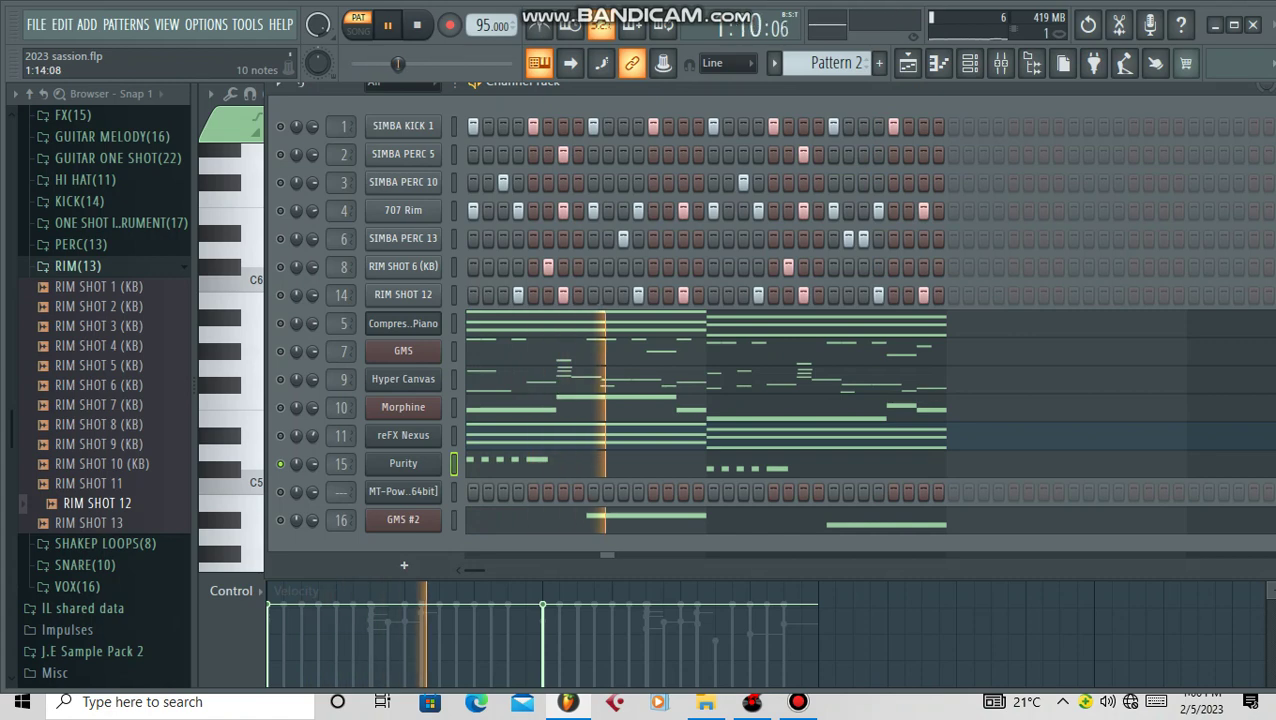
left_click(667, 464)
scroll(667, 464, "down", 3)
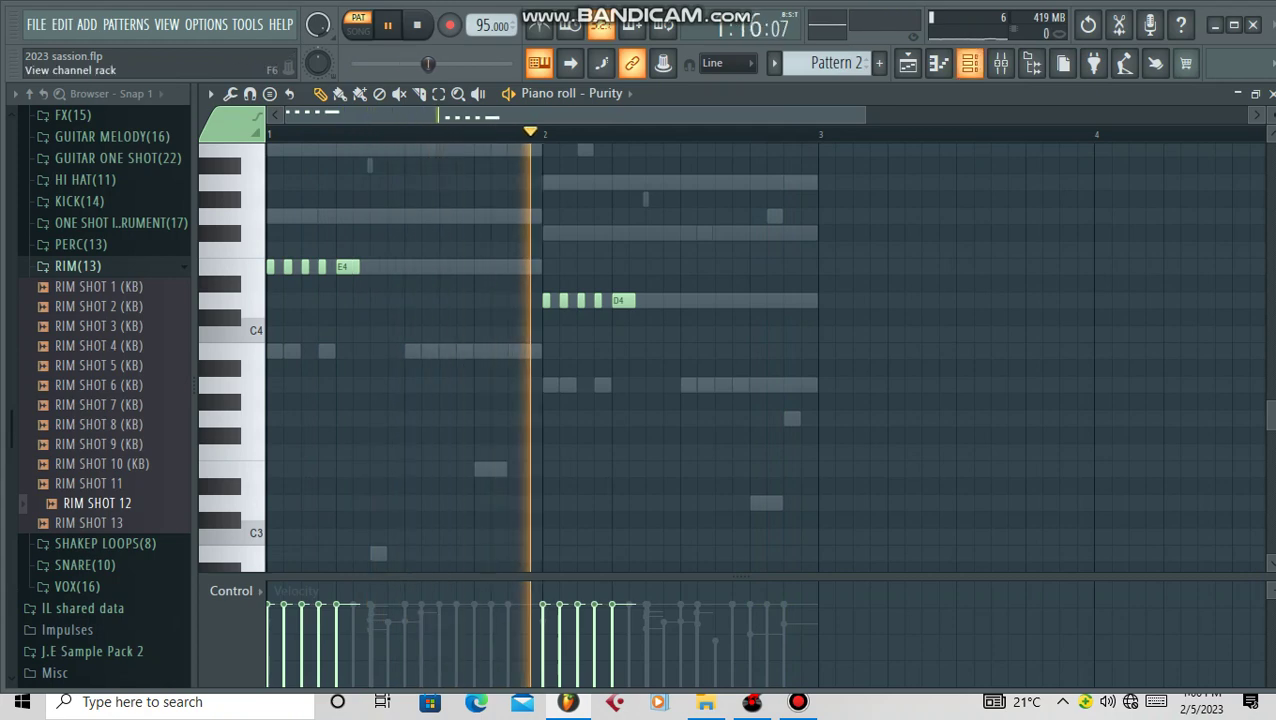
left_click(970, 63)
key("space")
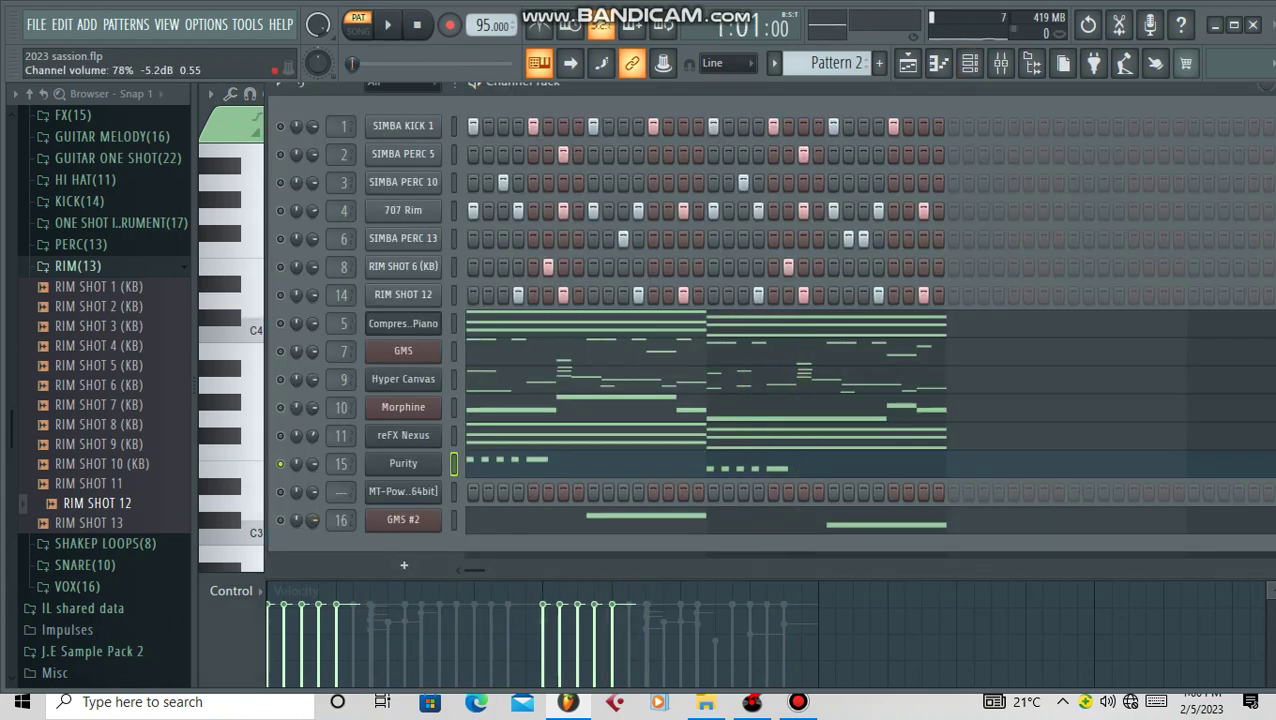
Inspect the MT-PowerDrumKit plugin's mixer and drum kit views and close it.
left_click(403, 491)
left_click(937, 602)
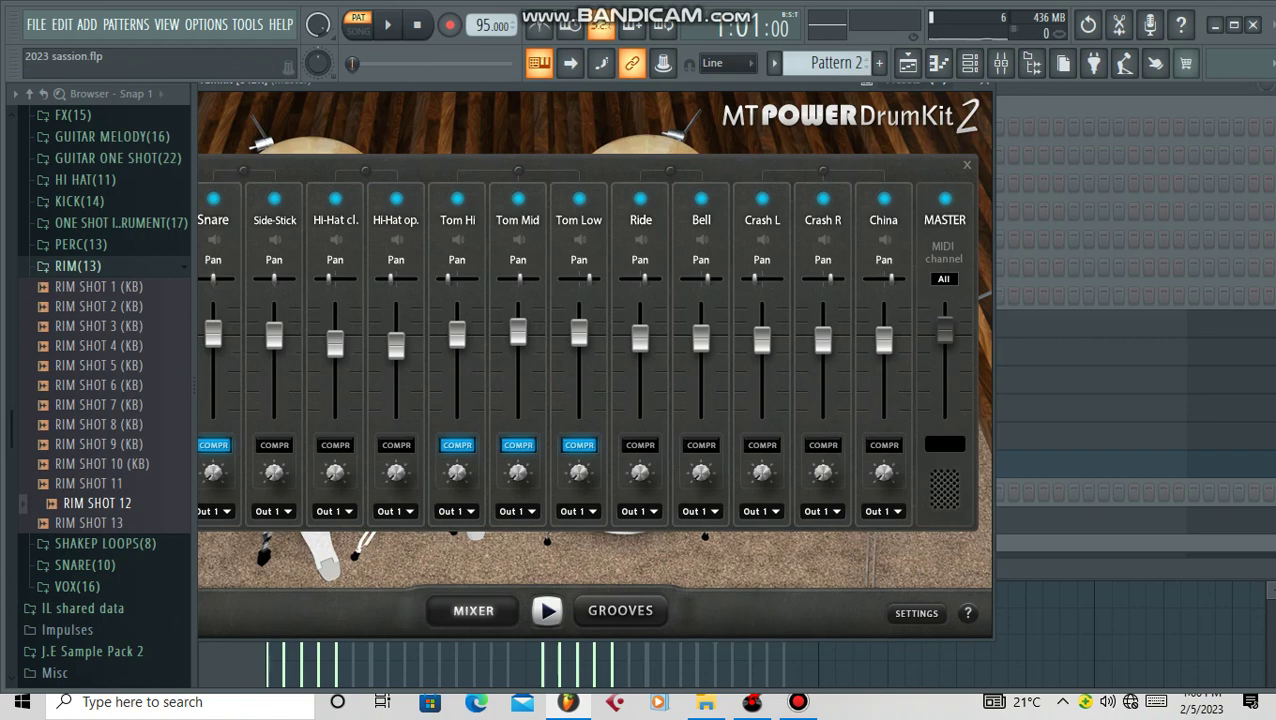
left_click_drag(845, 85, 1029, 150)
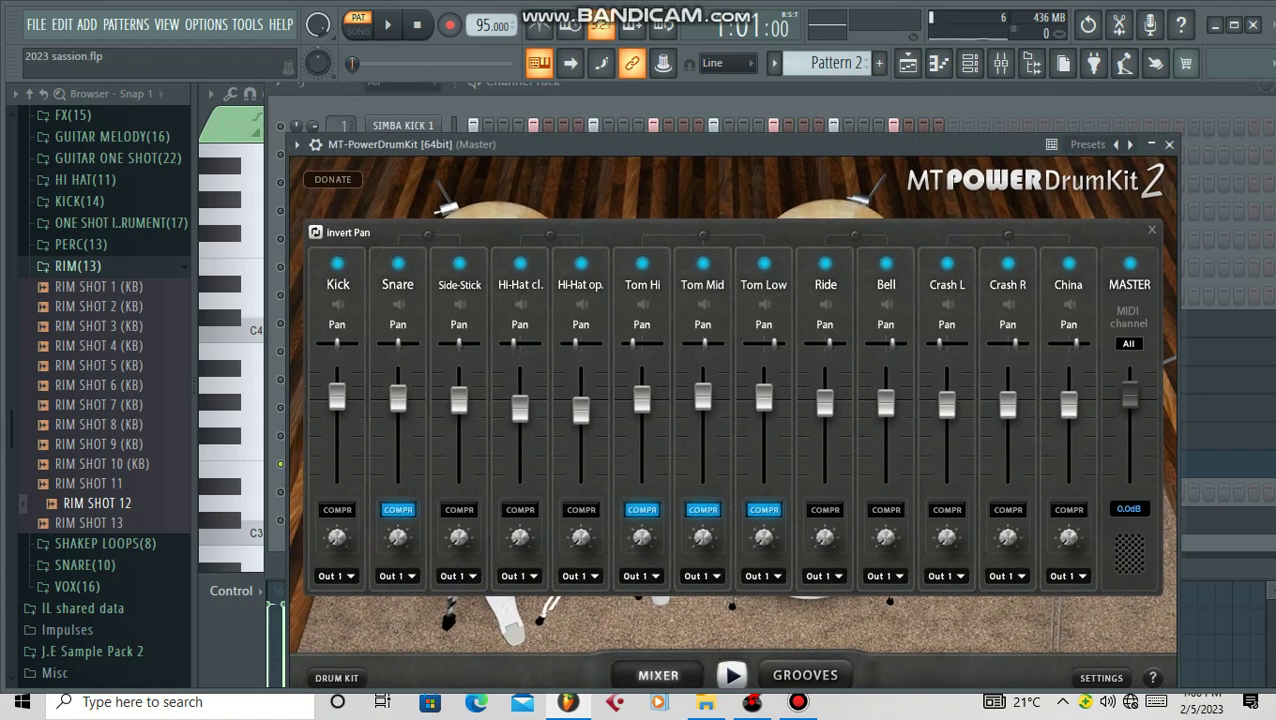
left_click_drag(1029, 148, 994, 109)
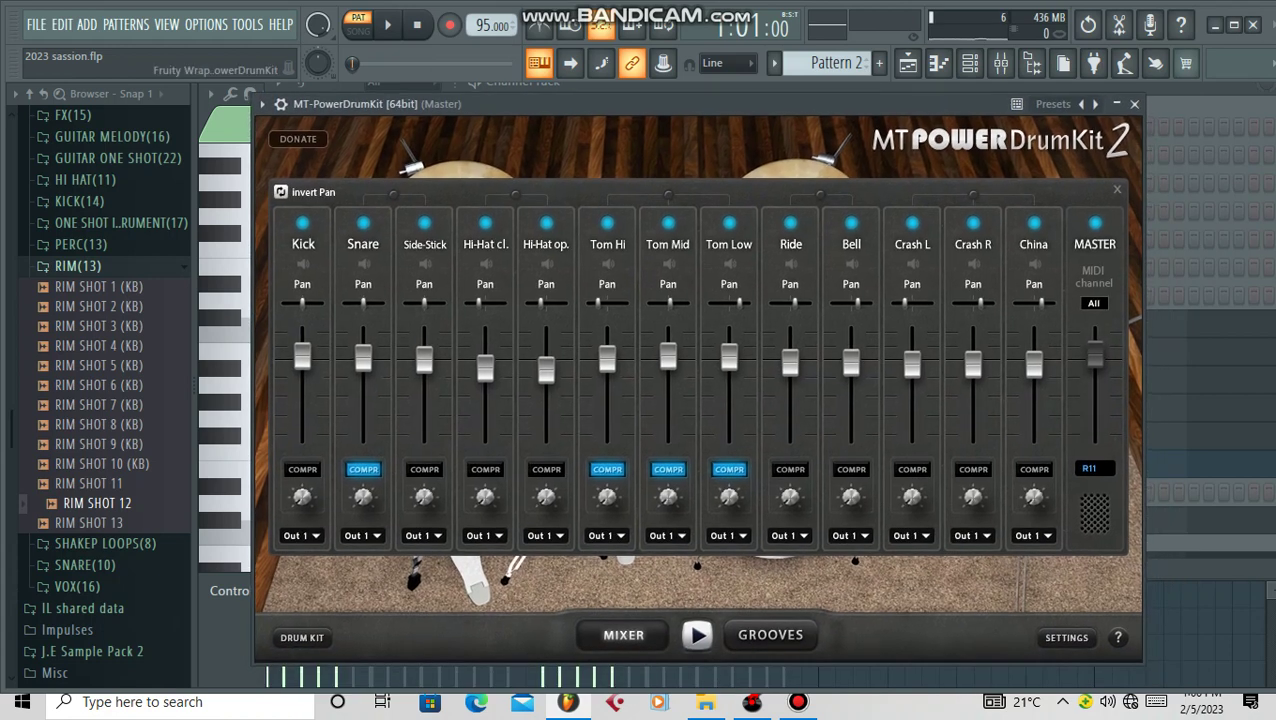
left_click(302, 639)
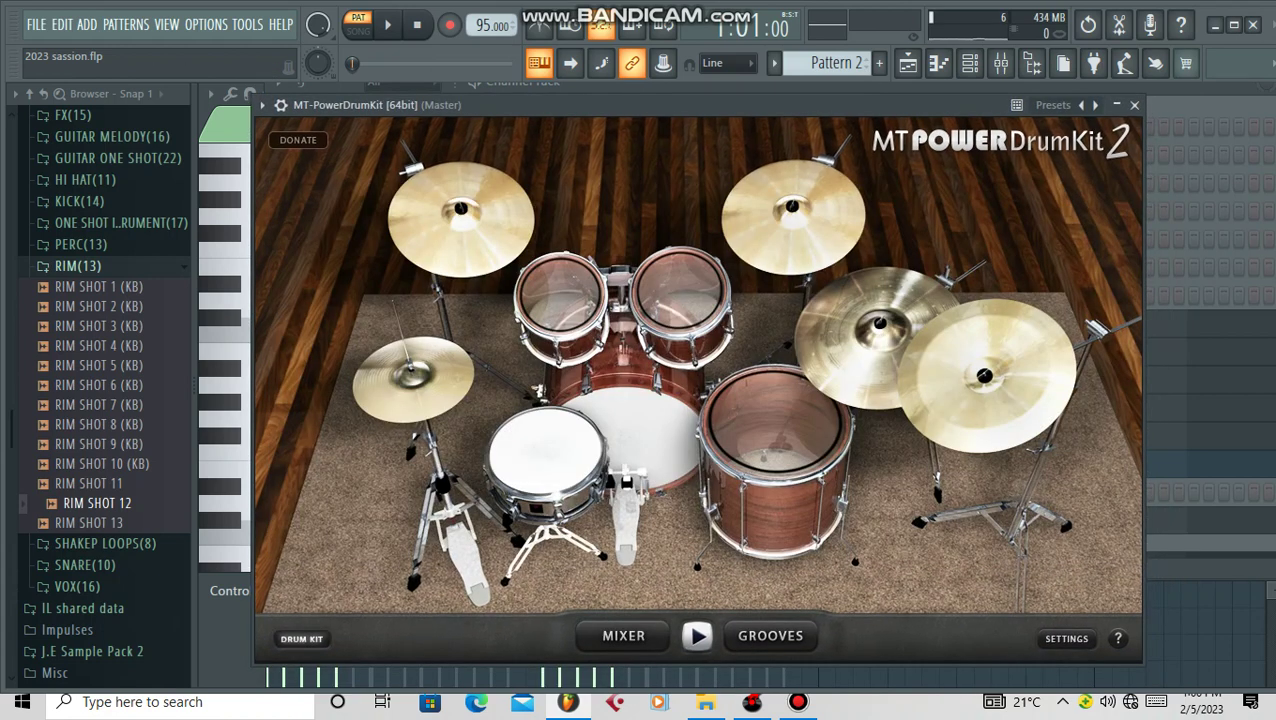
left_click(1134, 105)
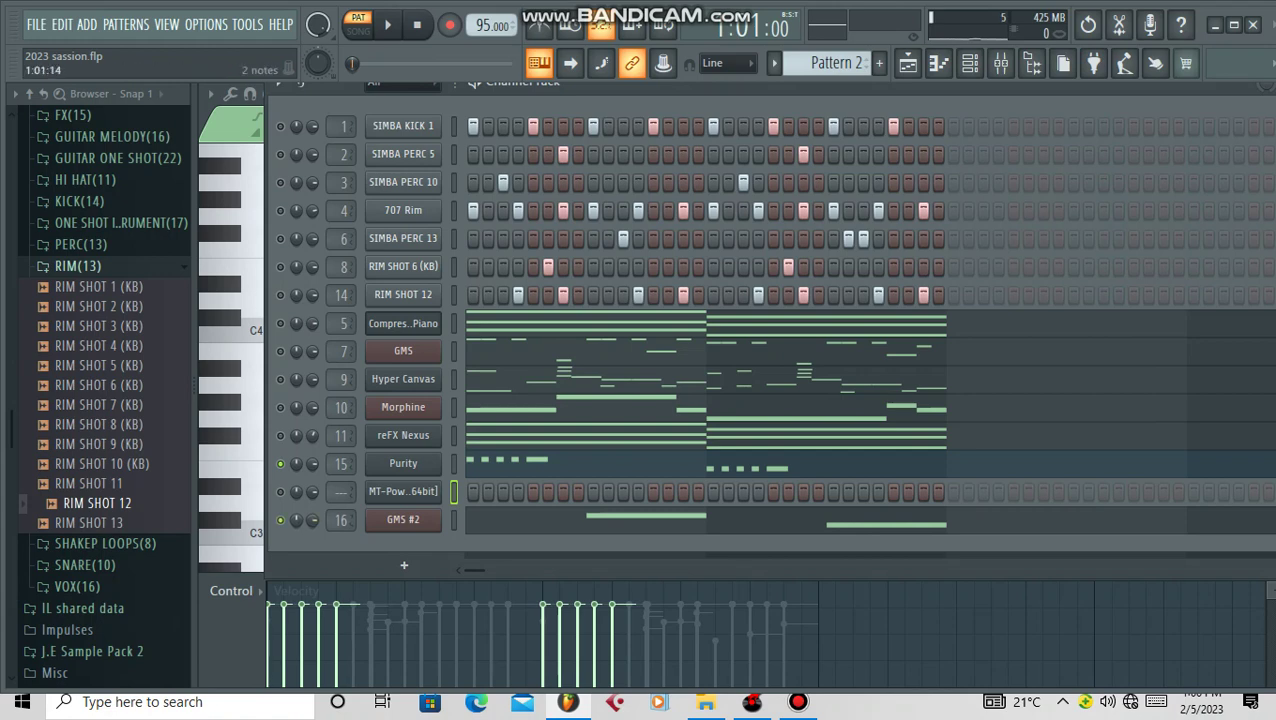
Play the pattern while viewing the GMS #2 channel's notes in the piano roll.
left_click(640, 520)
key("space")
key("space")
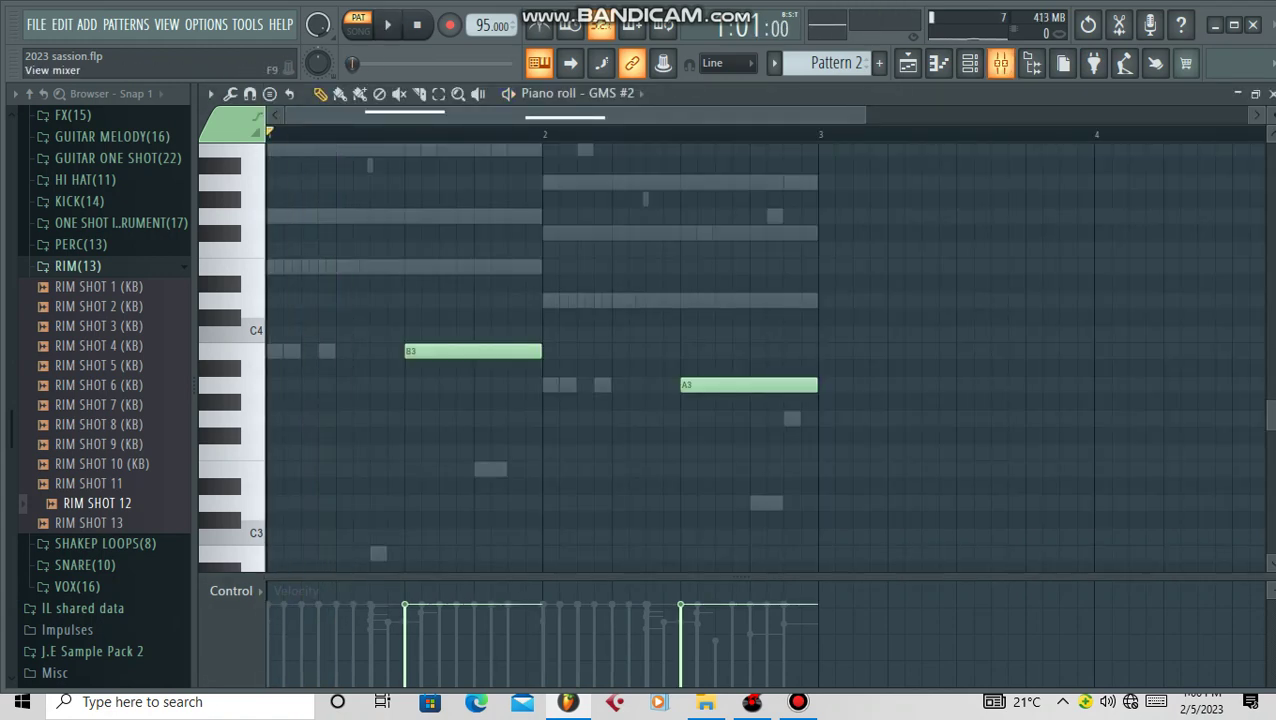
left_click(969, 63)
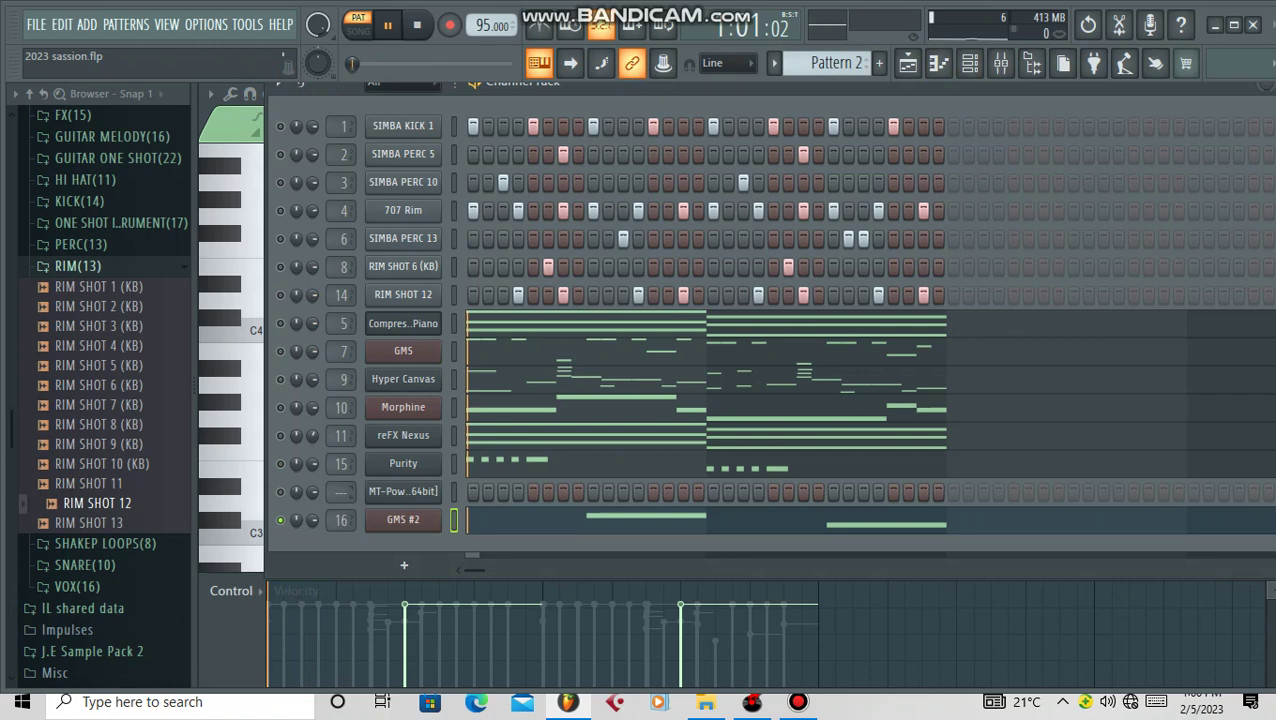
left_click(542, 519)
left_click(542, 519)
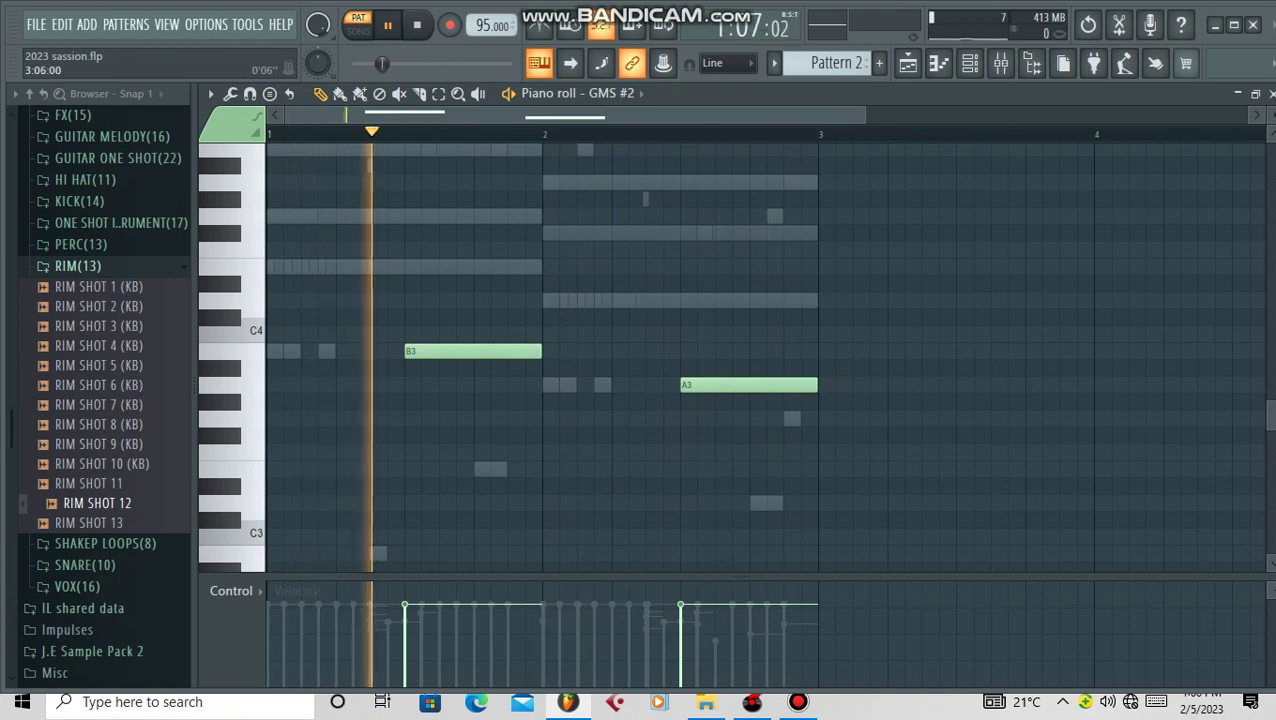
Glance at the mixer, then inspect the SIMBA KICK 1 sample settings and play the kick on its own.
key("F9")
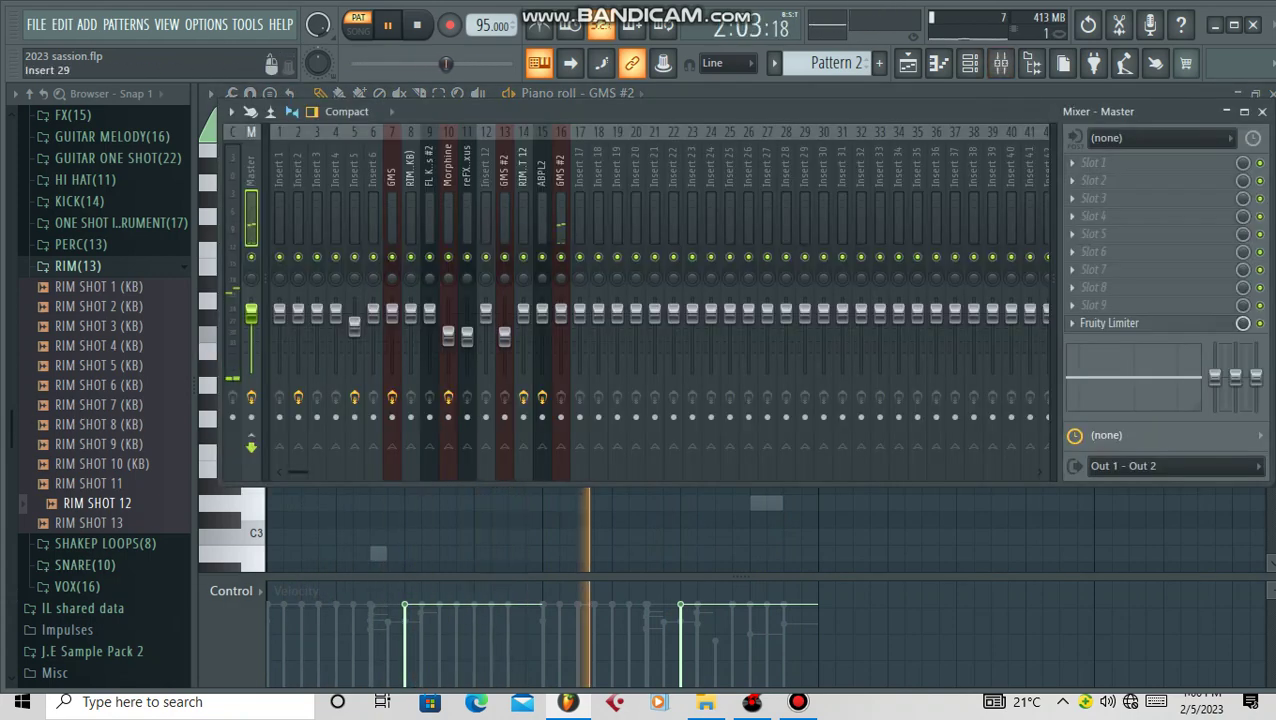
key("F6")
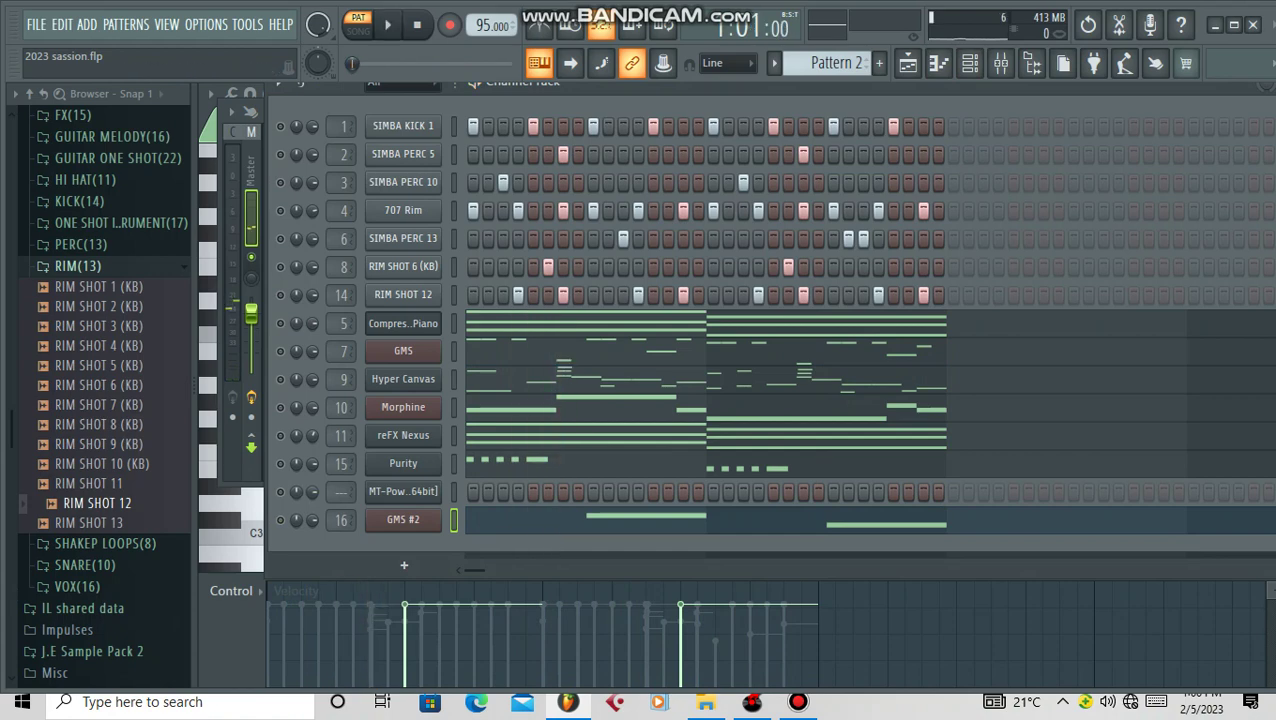
left_click(403, 125)
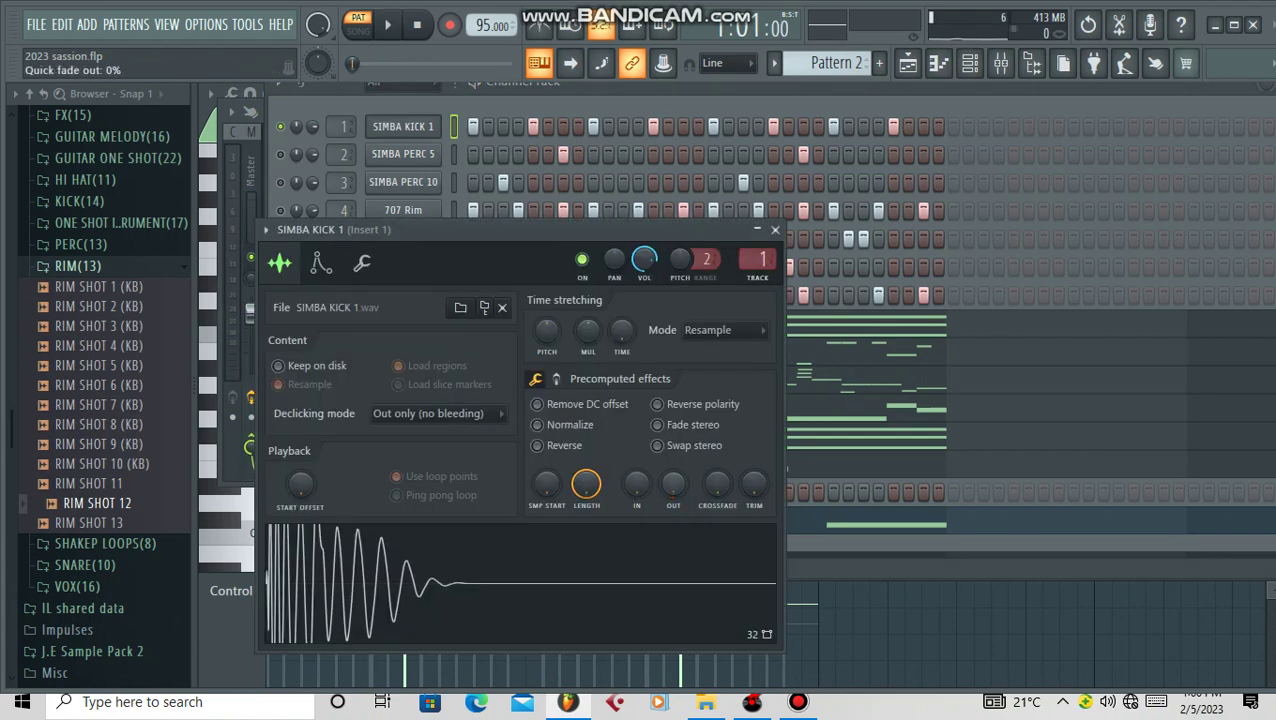
key("Escape")
key("space")
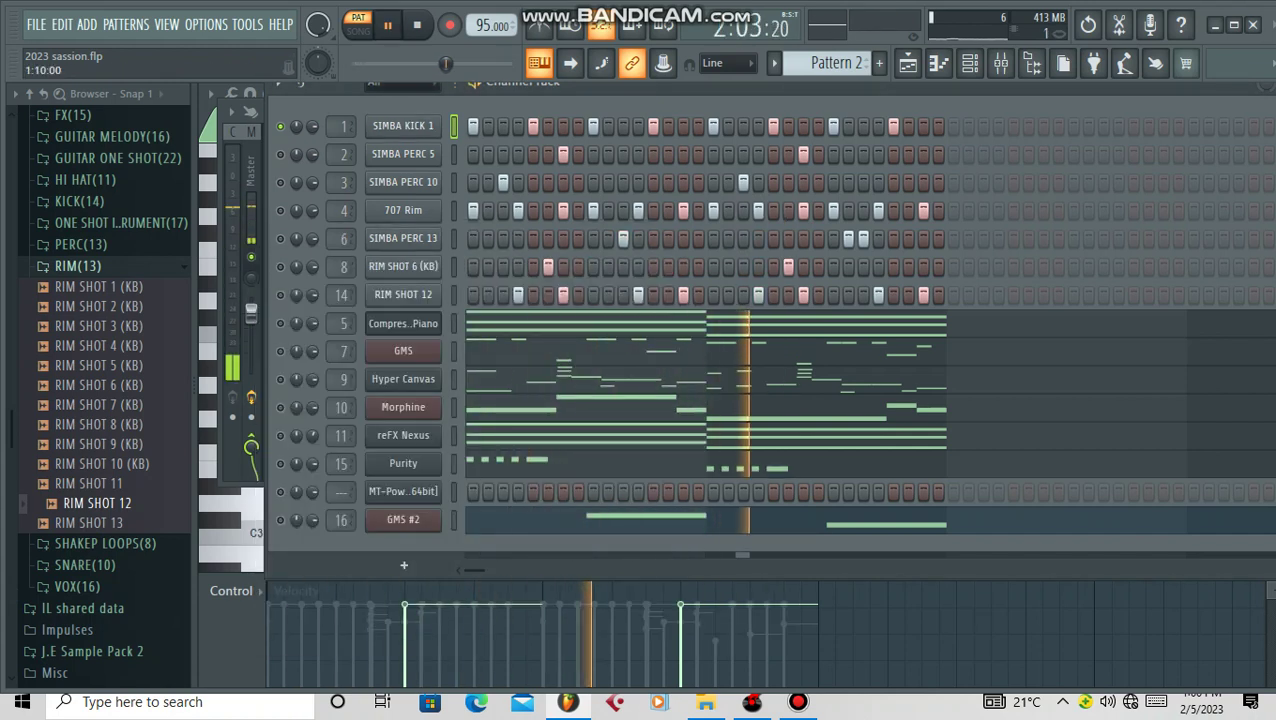
key("space")
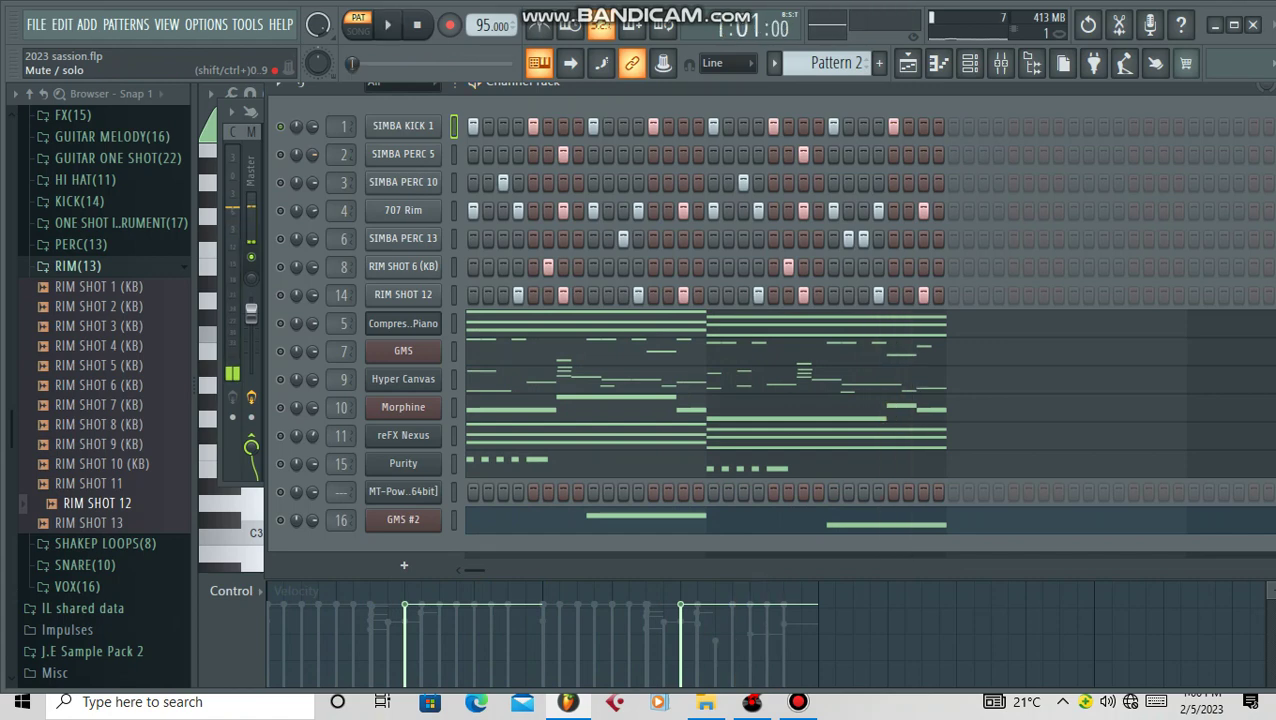
Inspect the SIMBA PERC 5 sample settings during pattern playback and close them.
key("space")
left_click(403, 154)
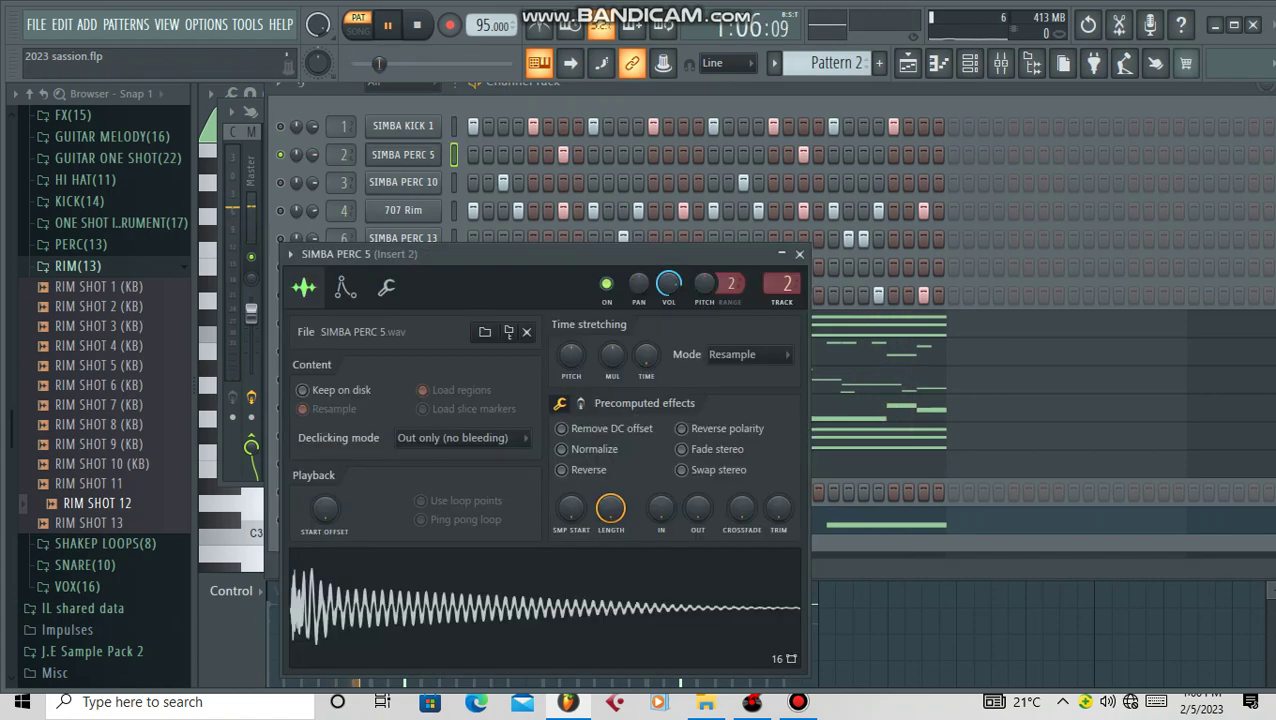
left_click_drag(480, 254, 518, 223)
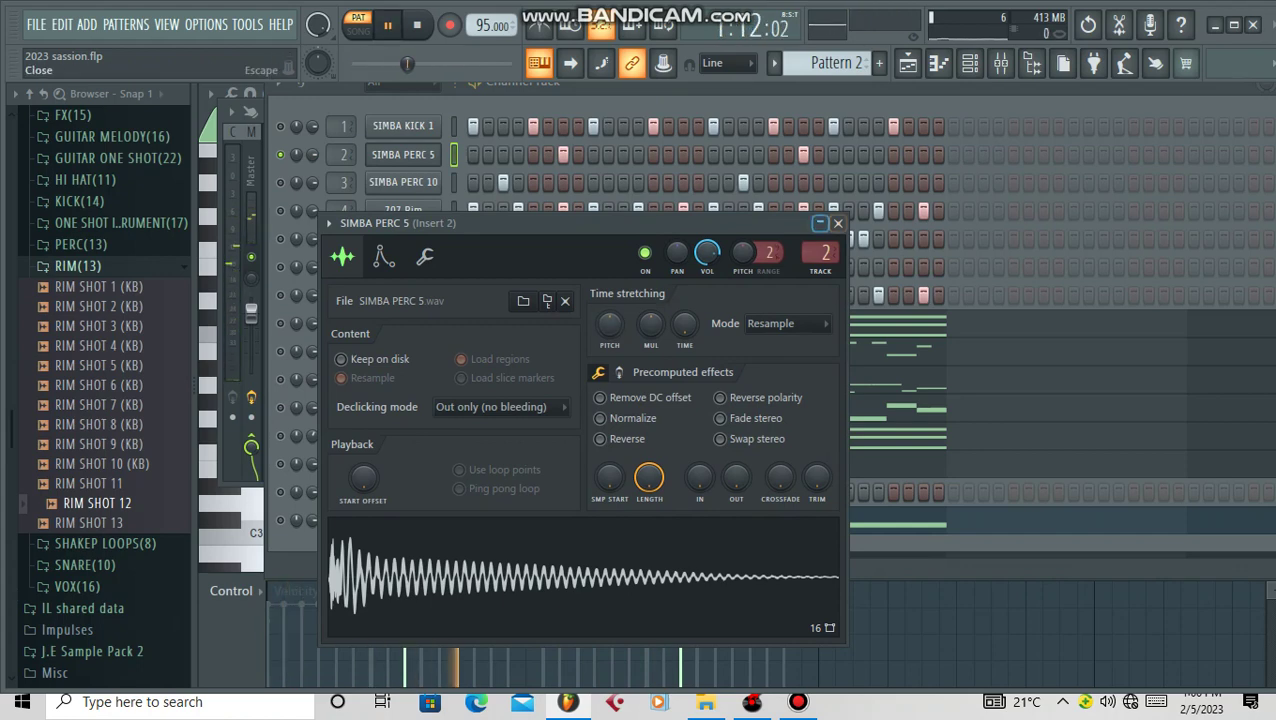
left_click(838, 223)
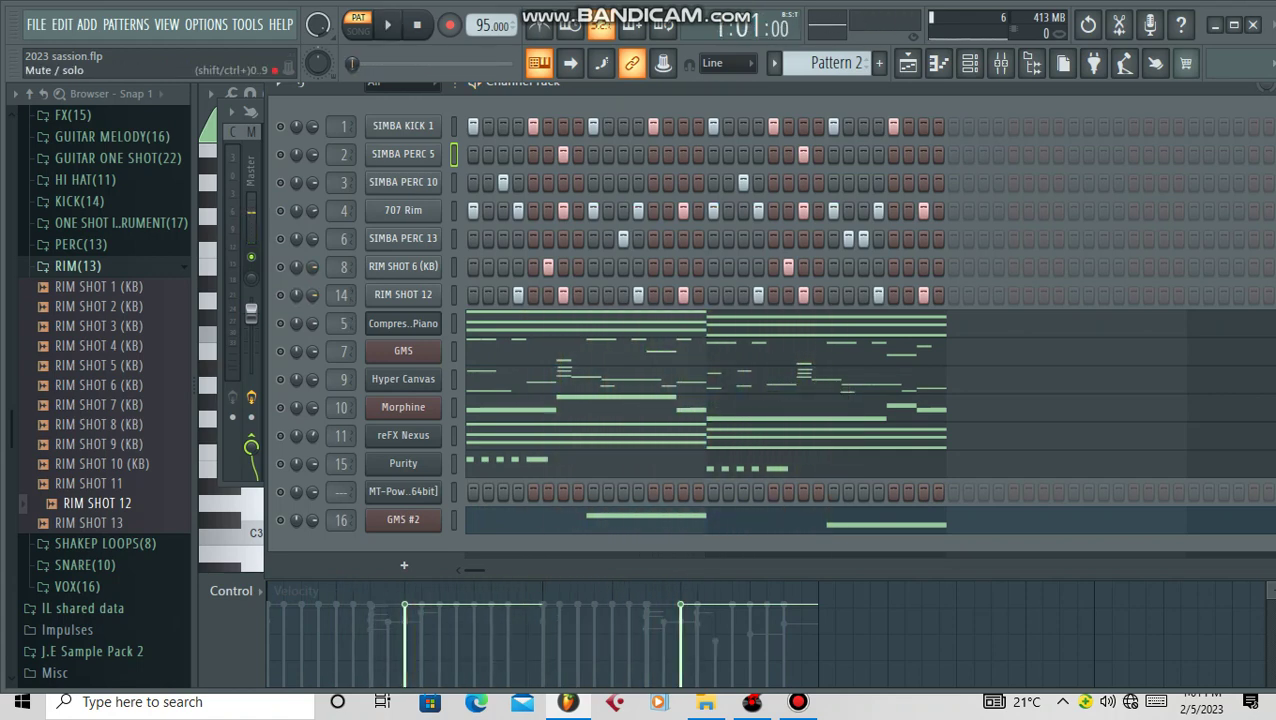
Inspect the SIMBA PERC 13 sample settings, close them and unmute the 707 Rim channel during playback.
left_click(403, 239)
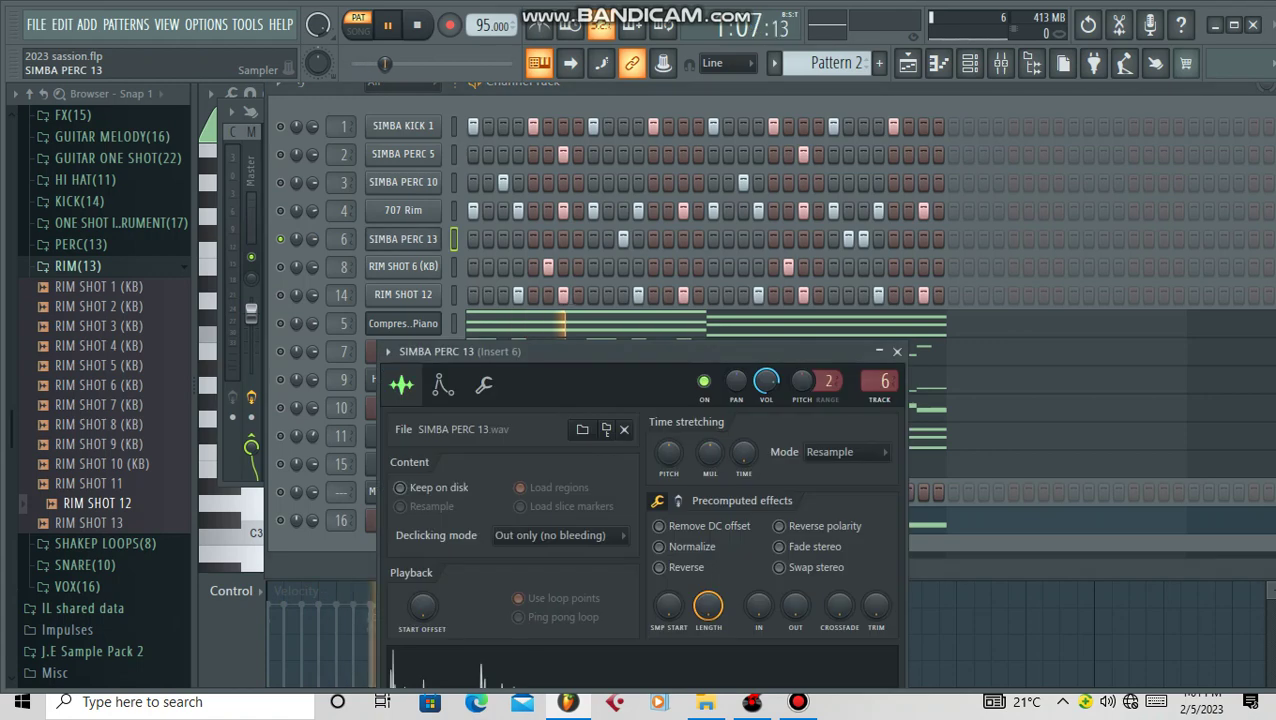
left_click_drag(516, 352, 517, 134)
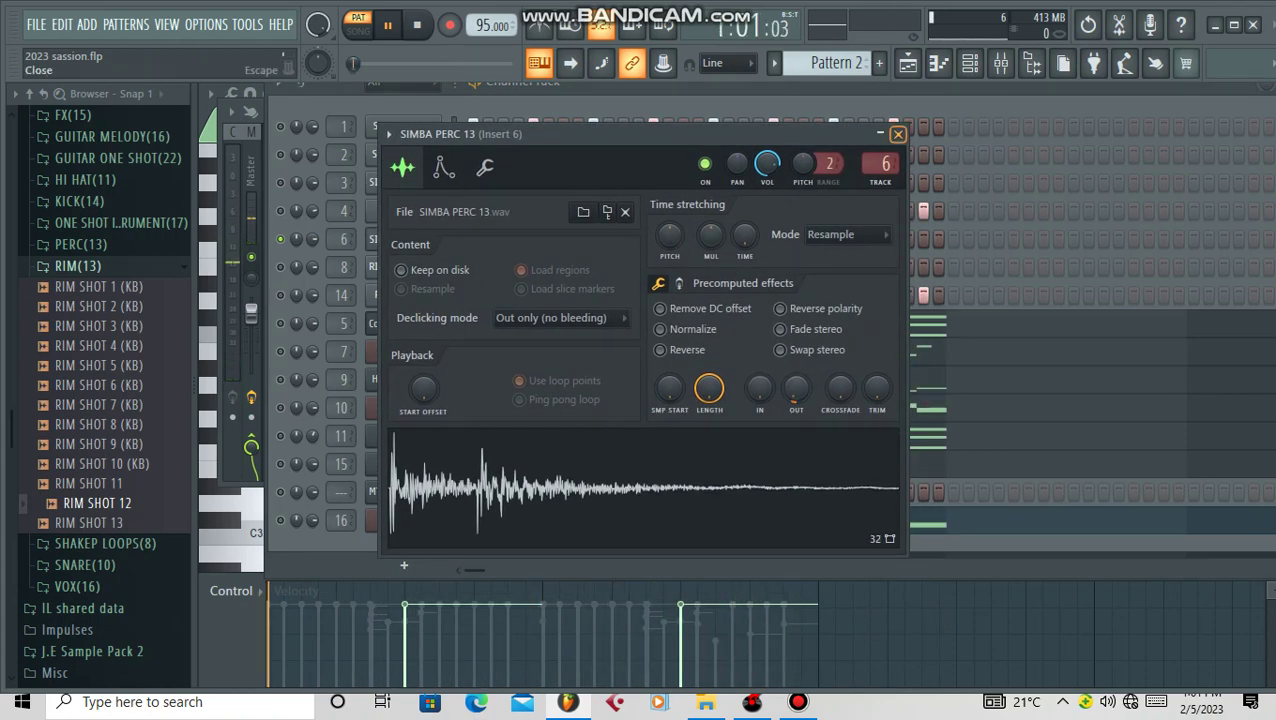
left_click(898, 134)
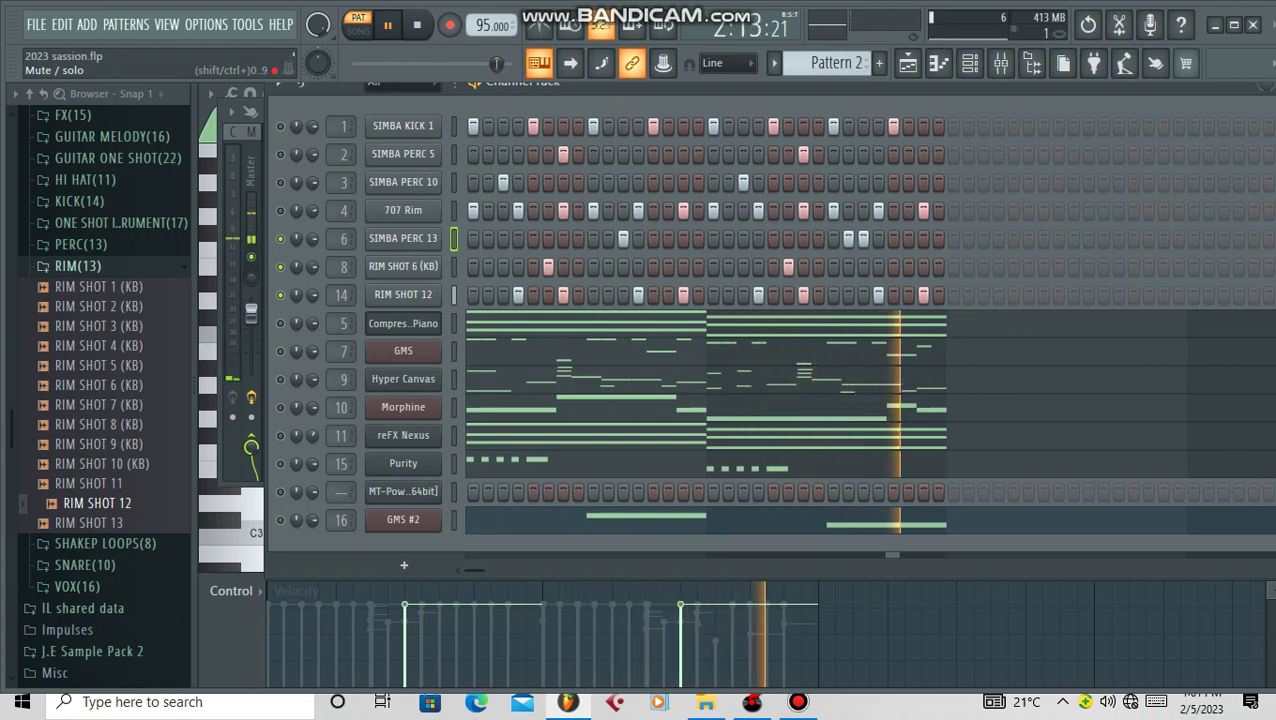
left_click(280, 211)
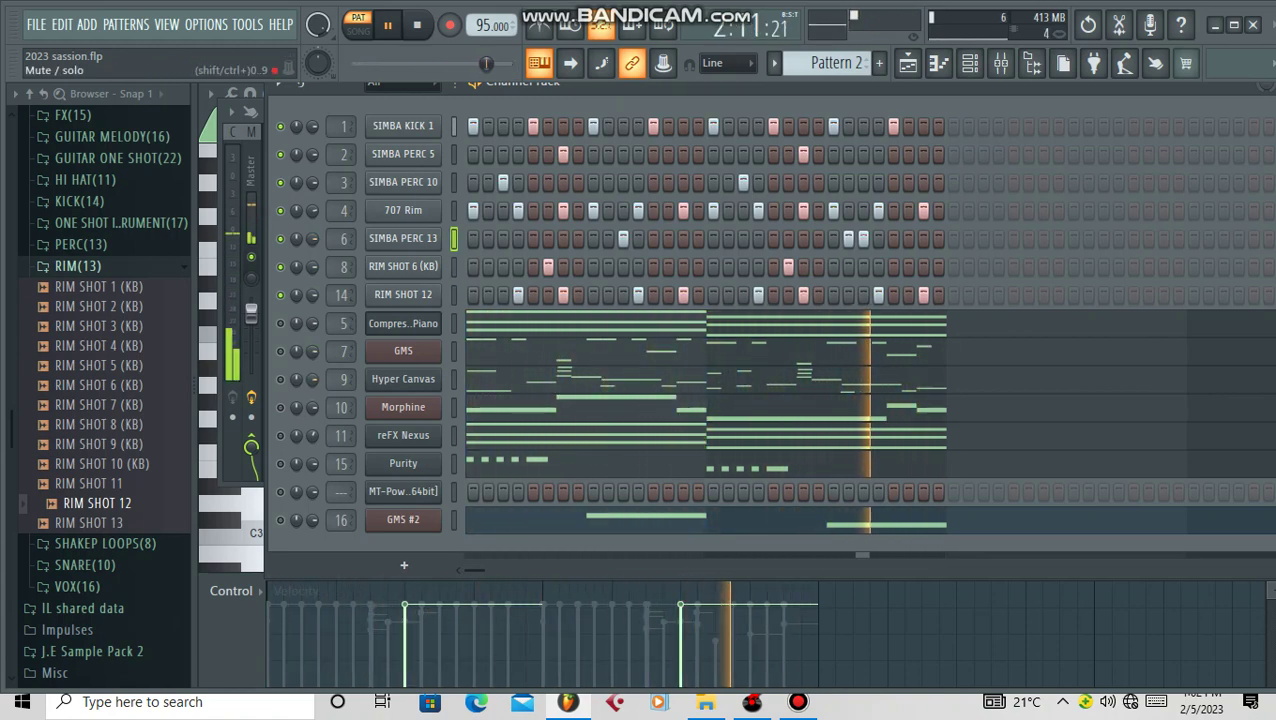
View the Hyper Canvas melody notes in the piano roll during playback and return to the channel rack.
left_click(563, 383)
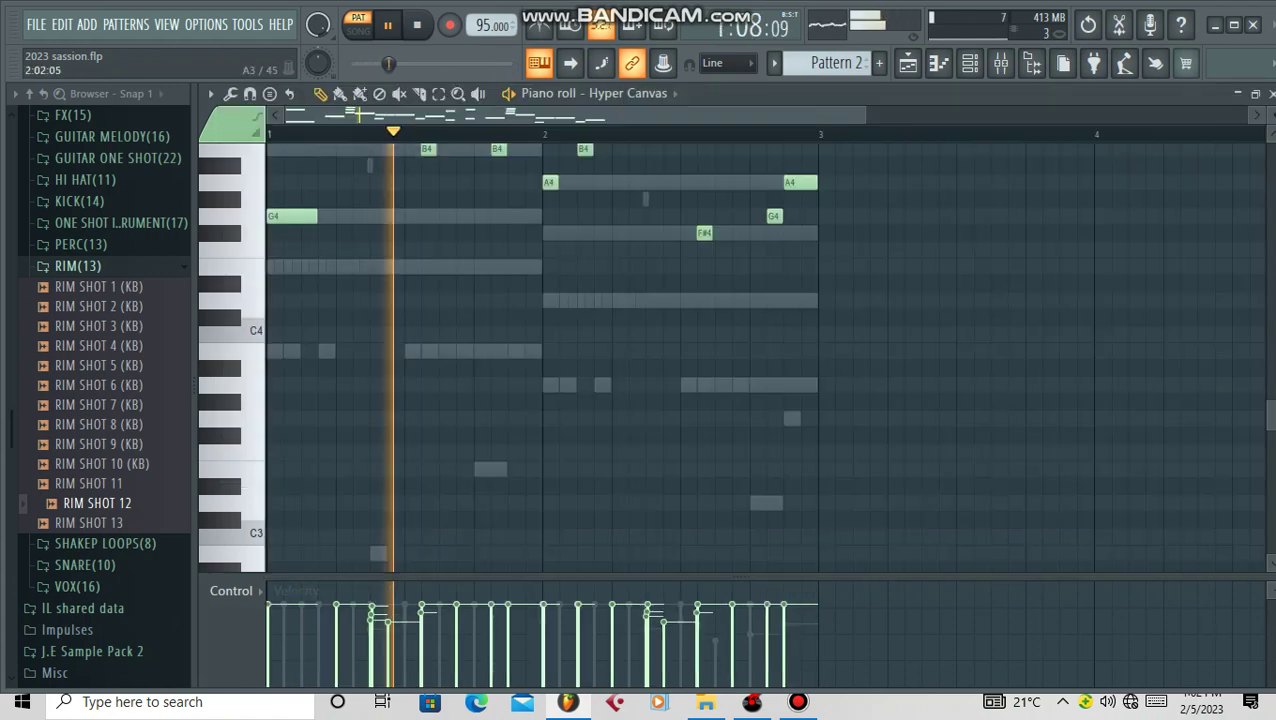
scroll(562, 385, "up", 6)
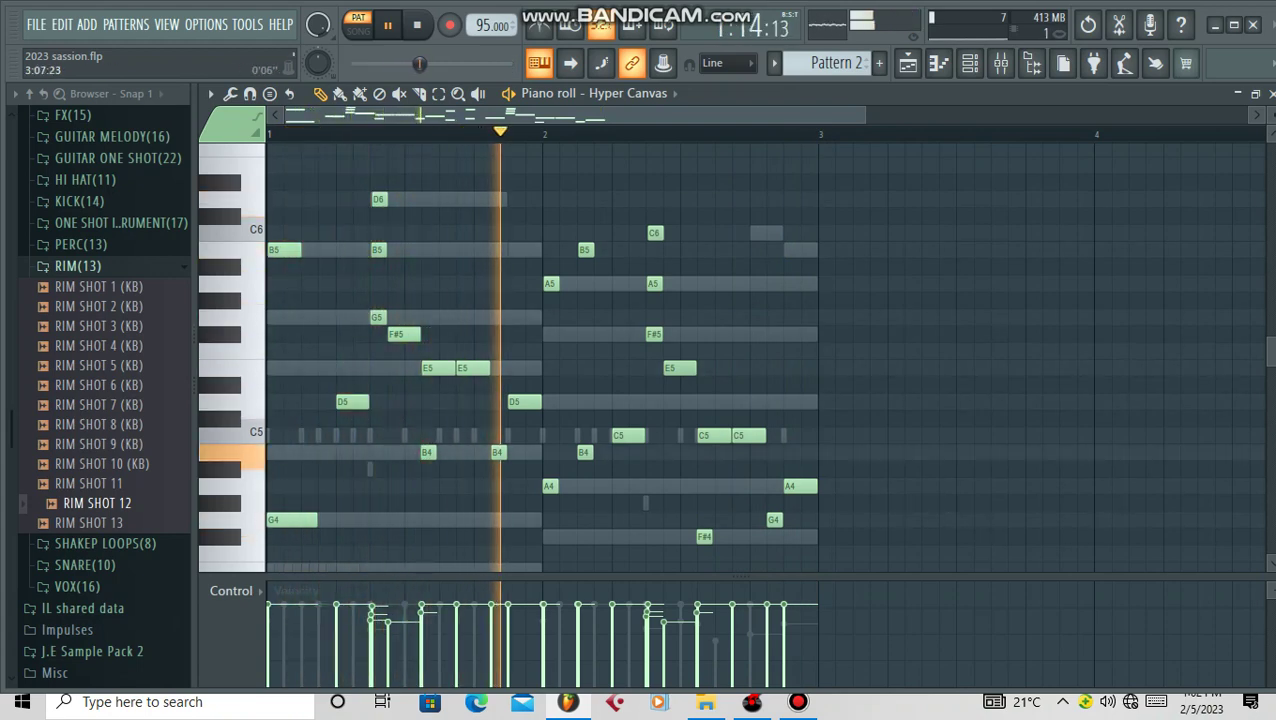
key("F6")
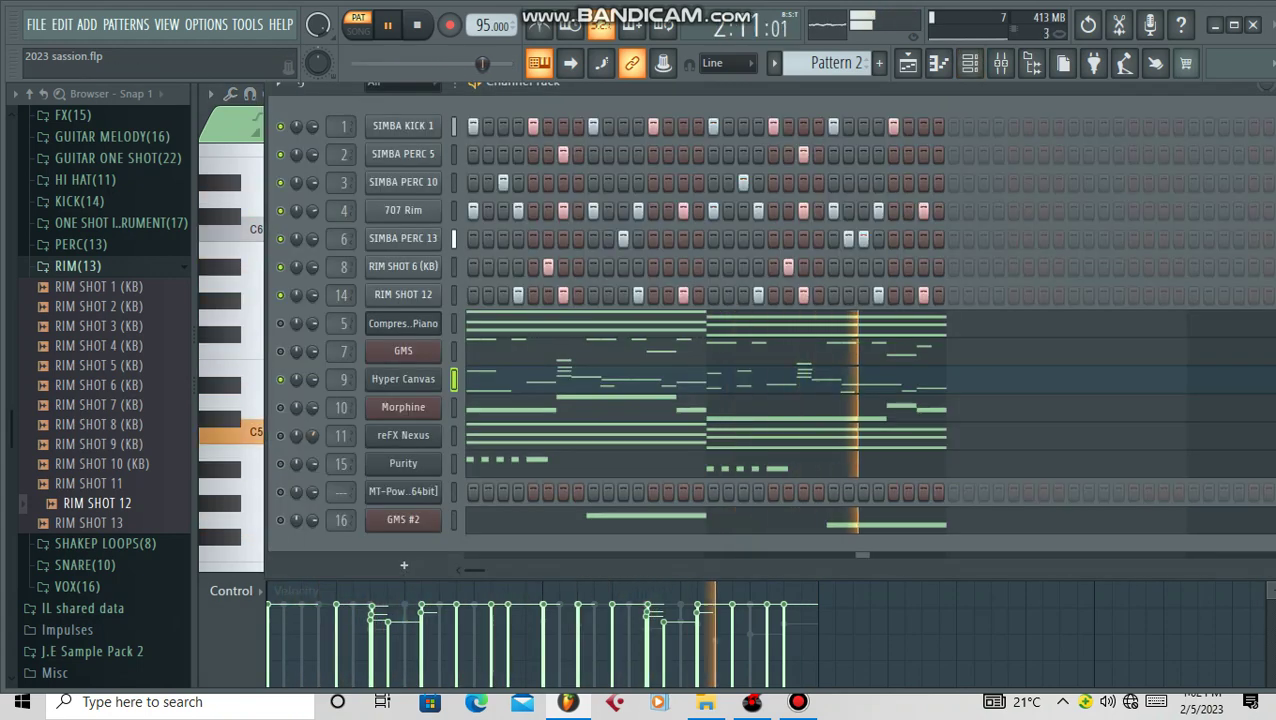
View the GMS and Compressed Piano notes in the piano roll during playback, returning to the channel rack.
left_click(493, 351)
scroll(498, 400, "down", 7)
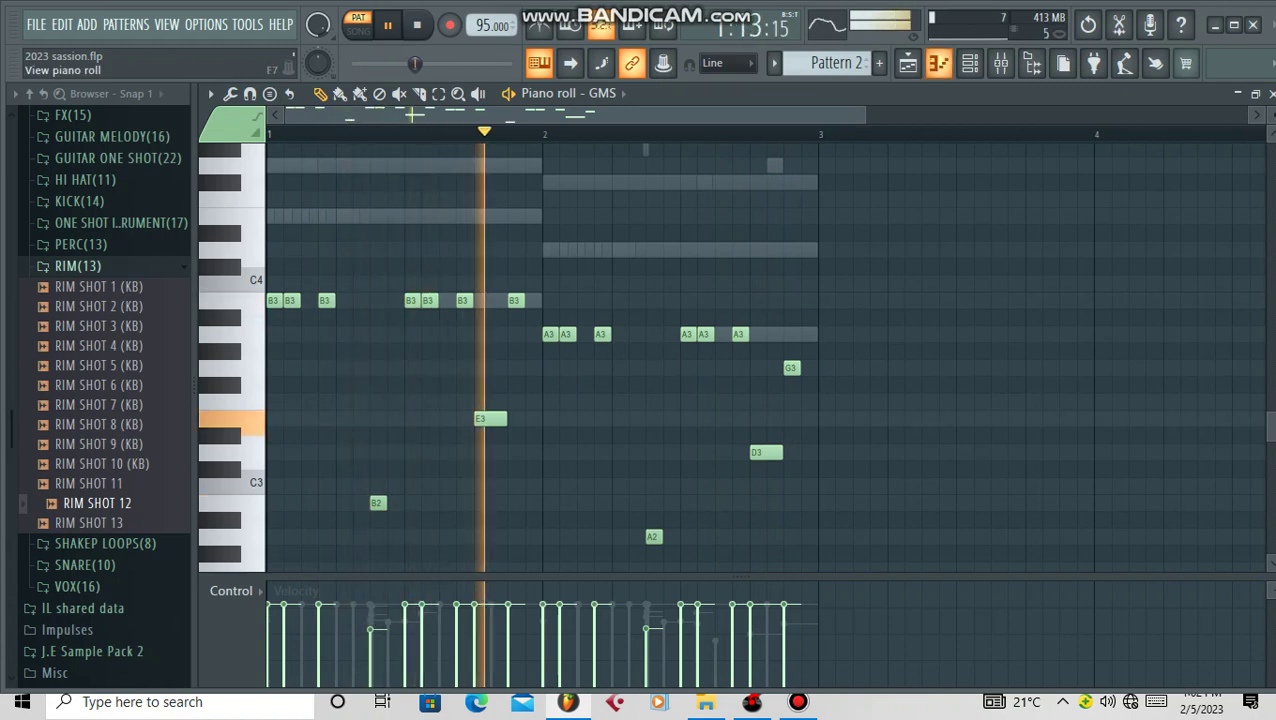
key("F6")
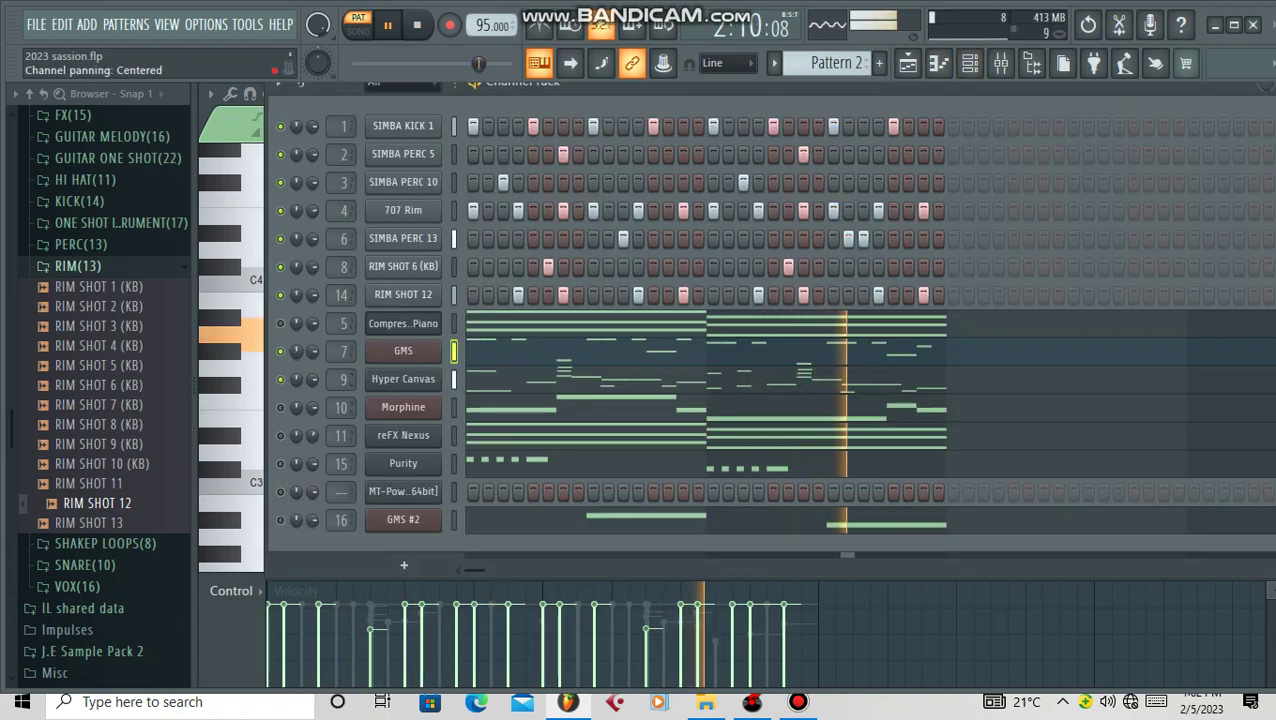
key("F6")
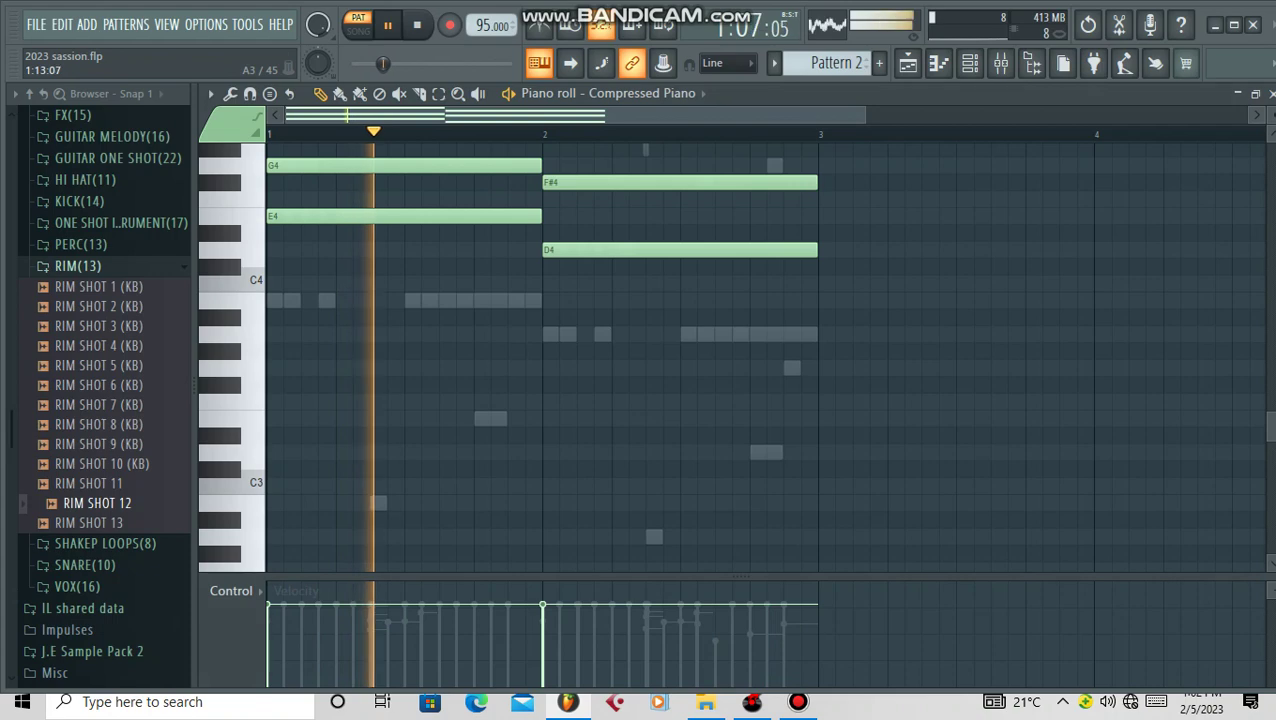
key("F6")
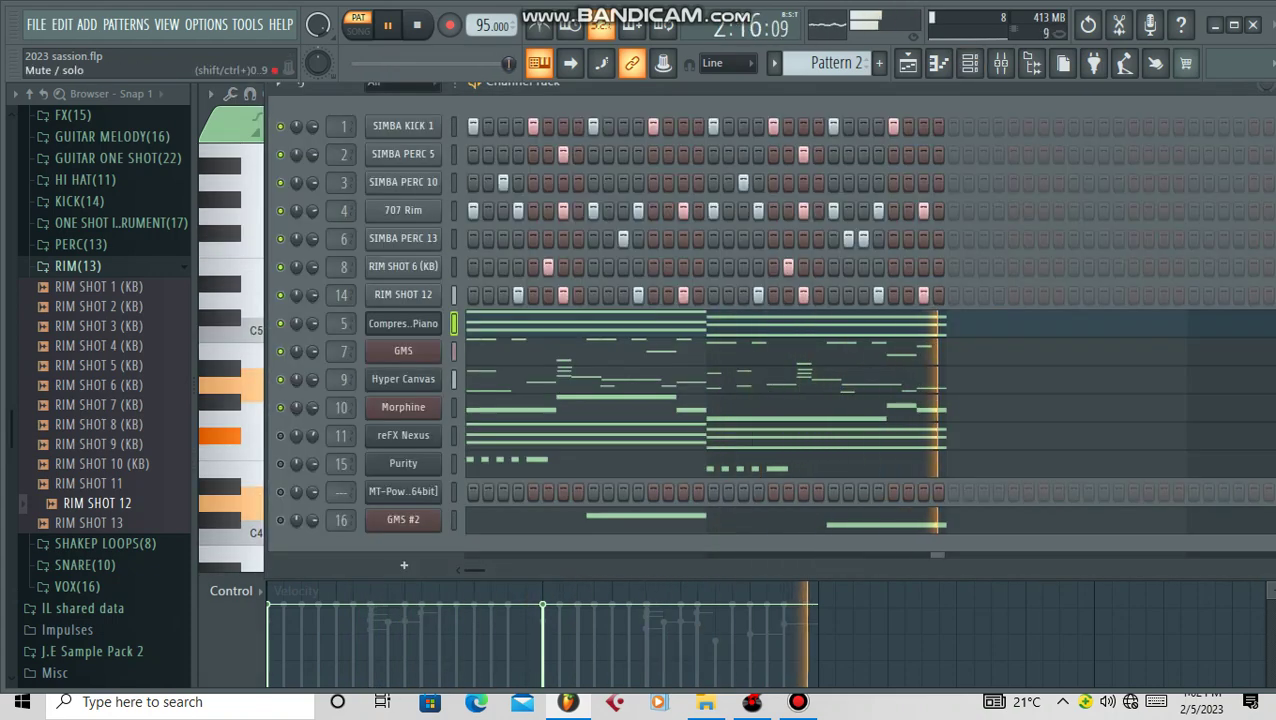
View the Morphine channel's notes in the piano roll during playback and return to the channel rack.
left_click(574, 407)
scroll(574, 407, "up", 3)
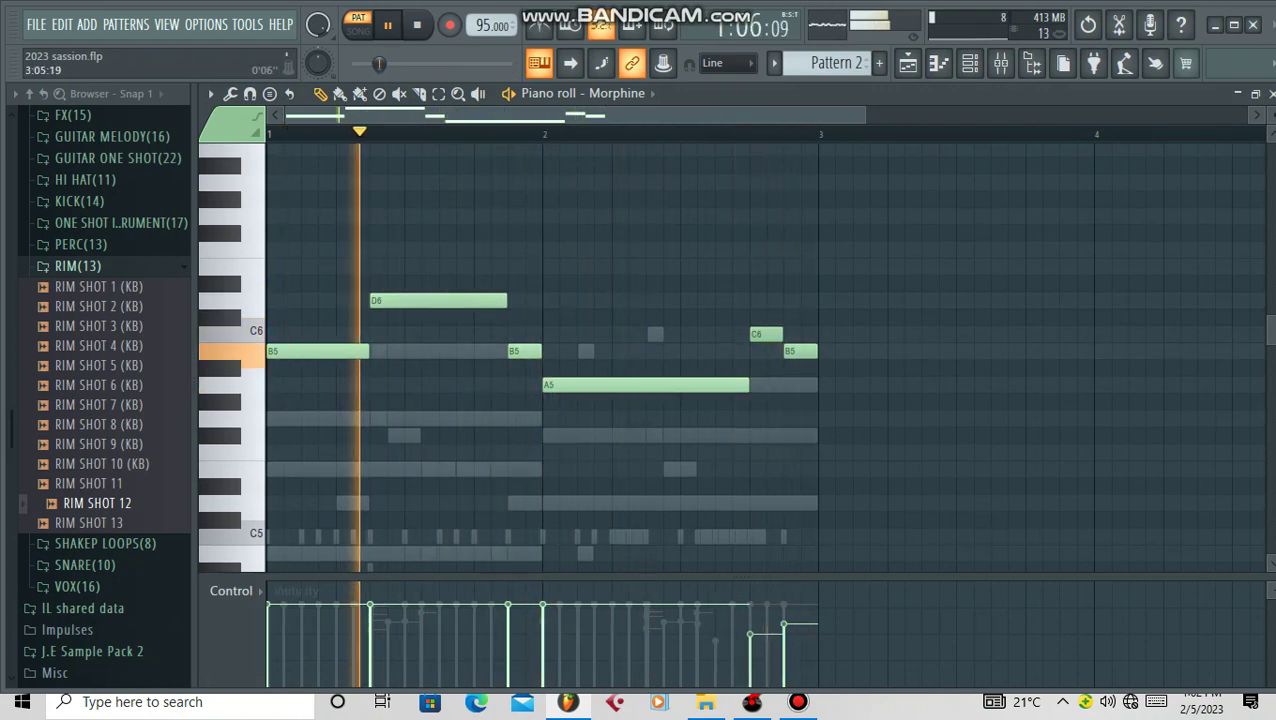
key("F6")
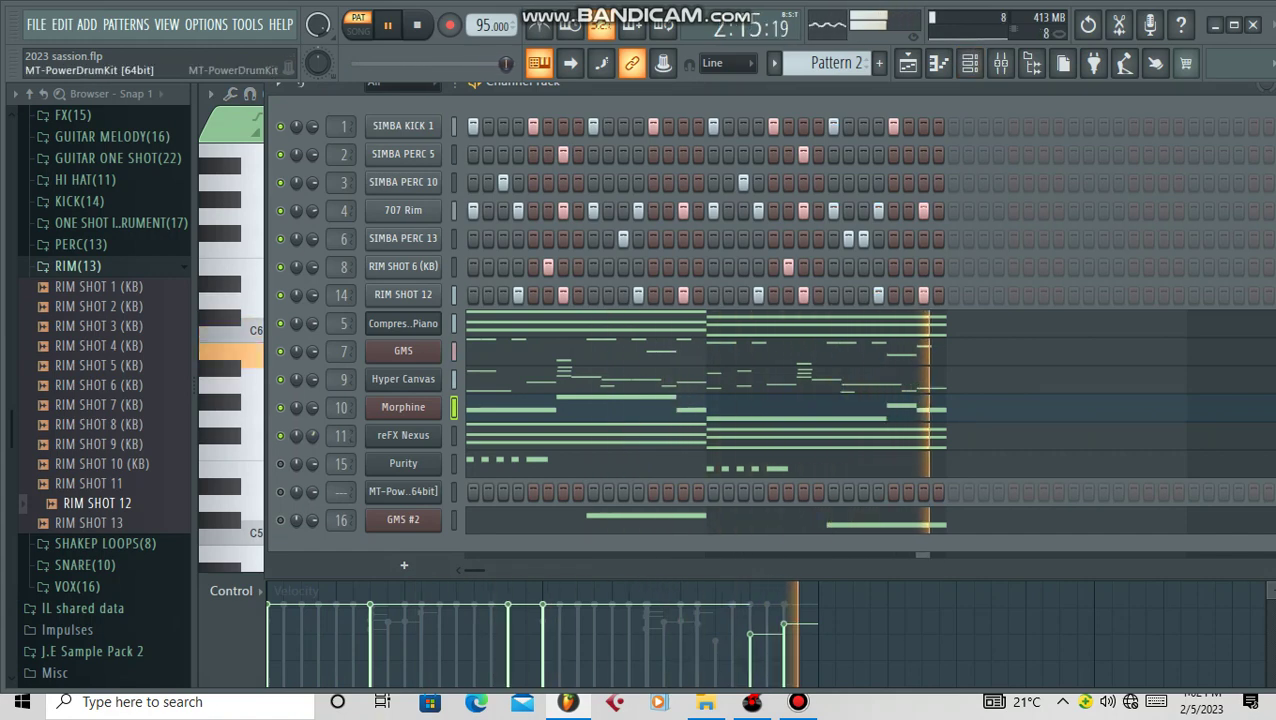
View the Purity and GMS #2 notes in the piano roll during playback, returning to the channel rack.
left_click(495, 464)
scroll(584, 486, "down", 7)
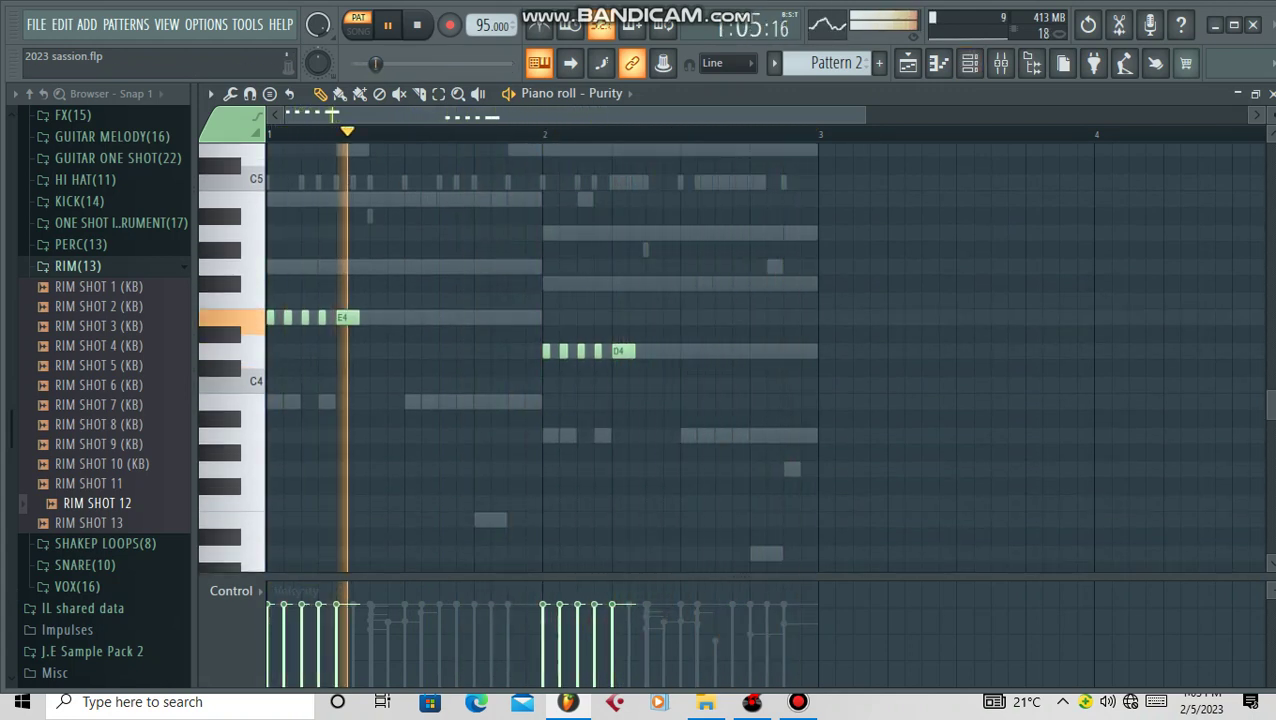
left_click(969, 64)
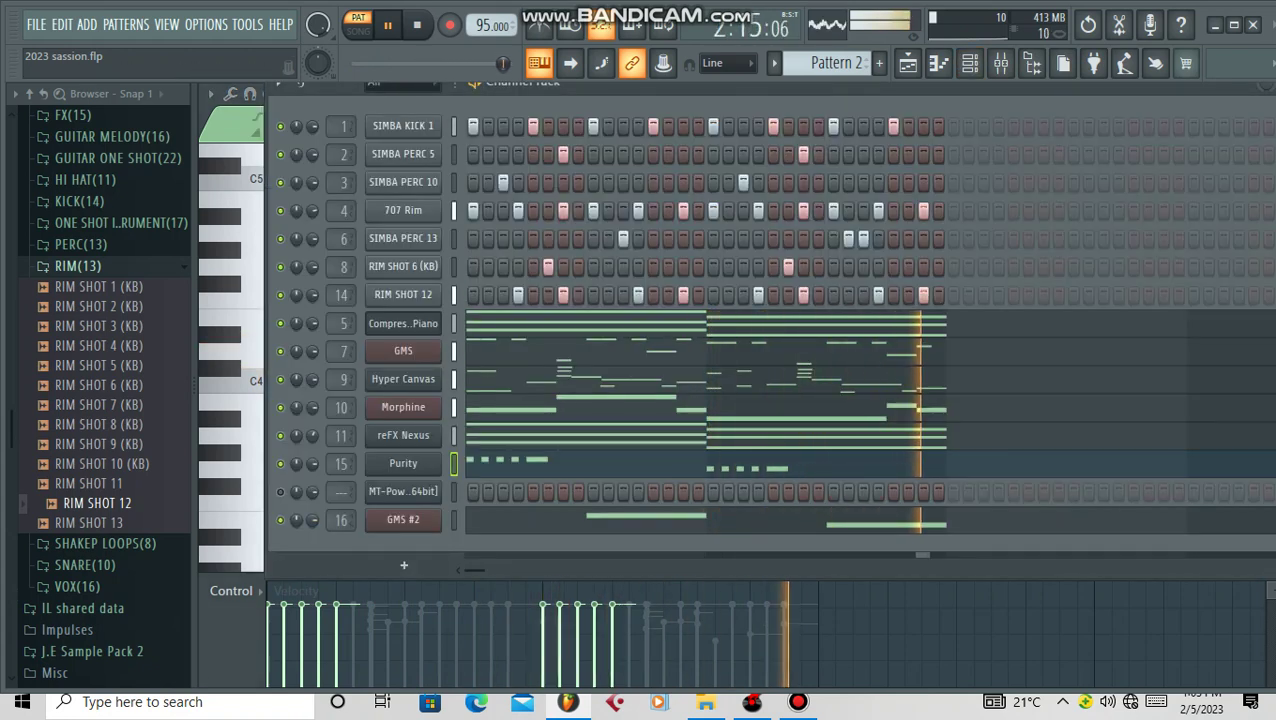
left_click(486, 520)
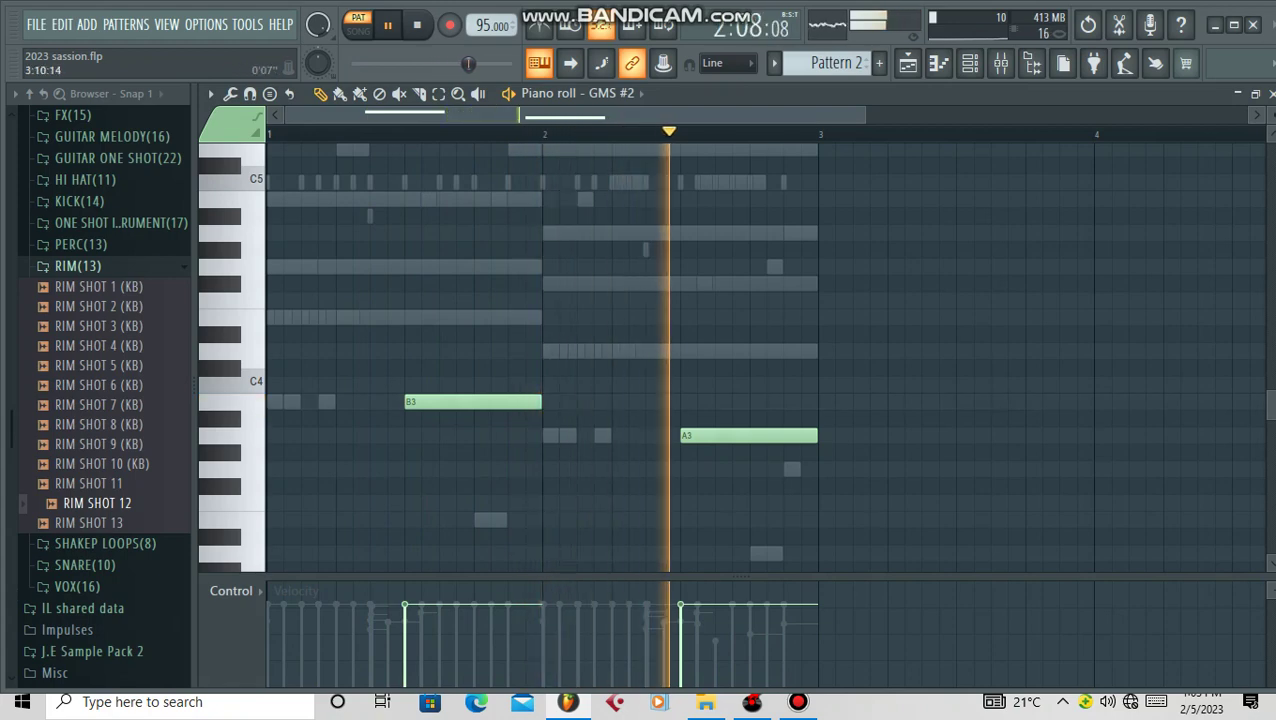
left_click(970, 63)
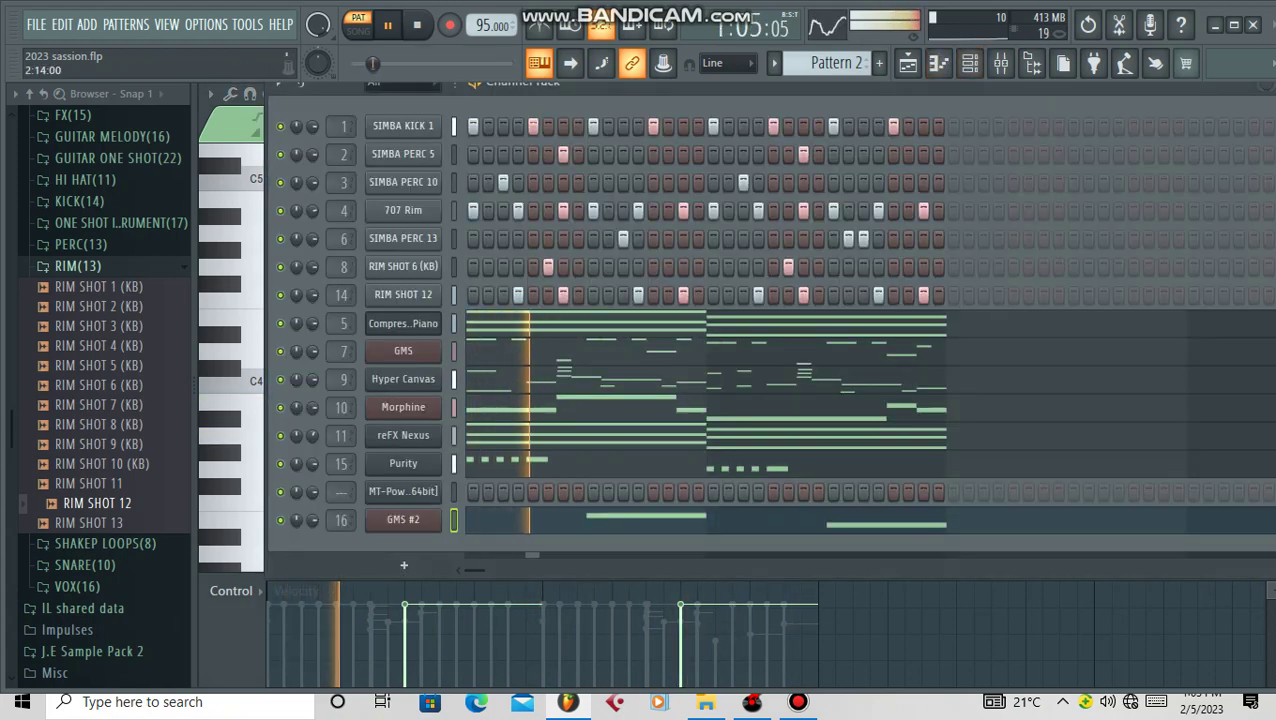
key("super+d")
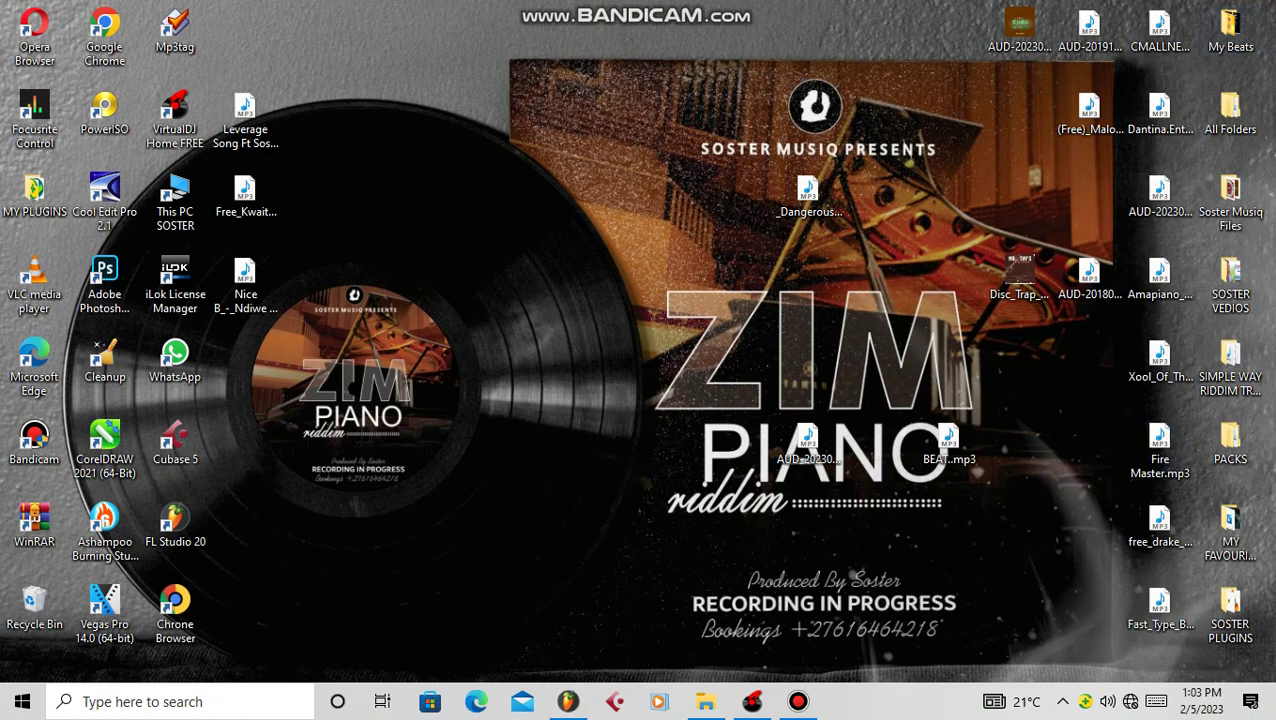
left_click(567, 701)
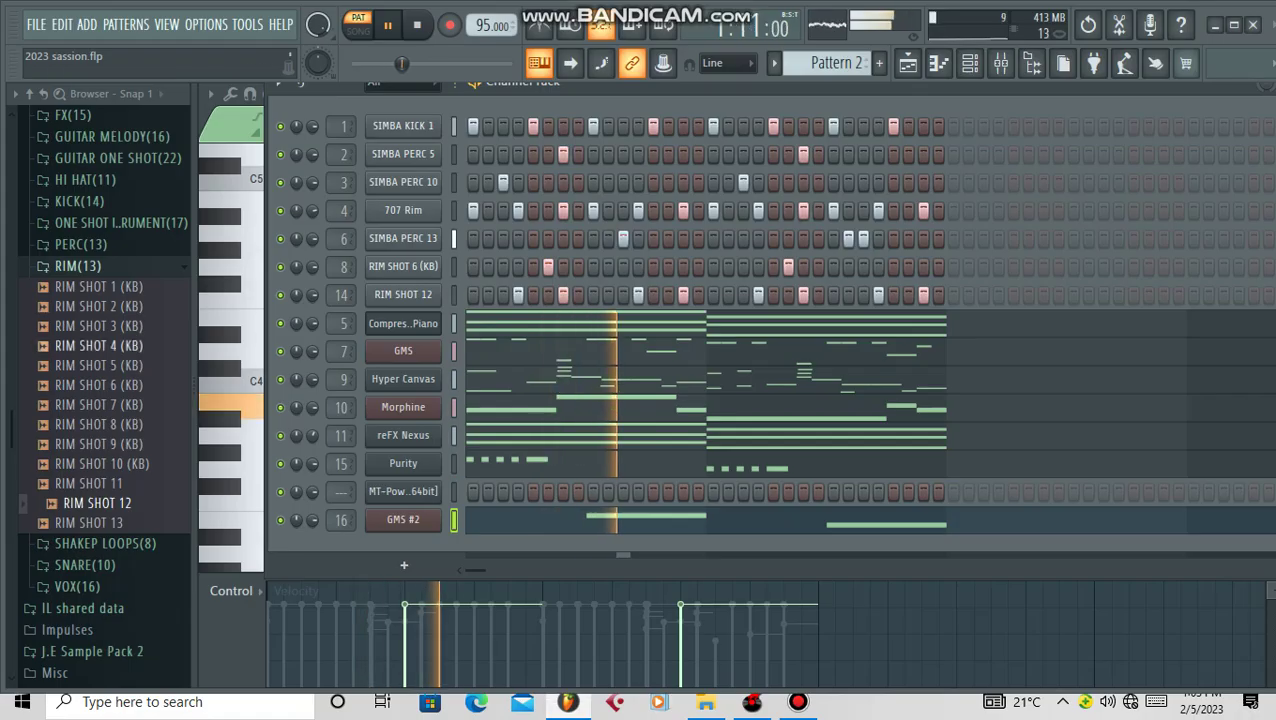
Collapse the browser folders, expand the Soster Tag folder and preview the Soster Musiq sample.
left_click(29, 94)
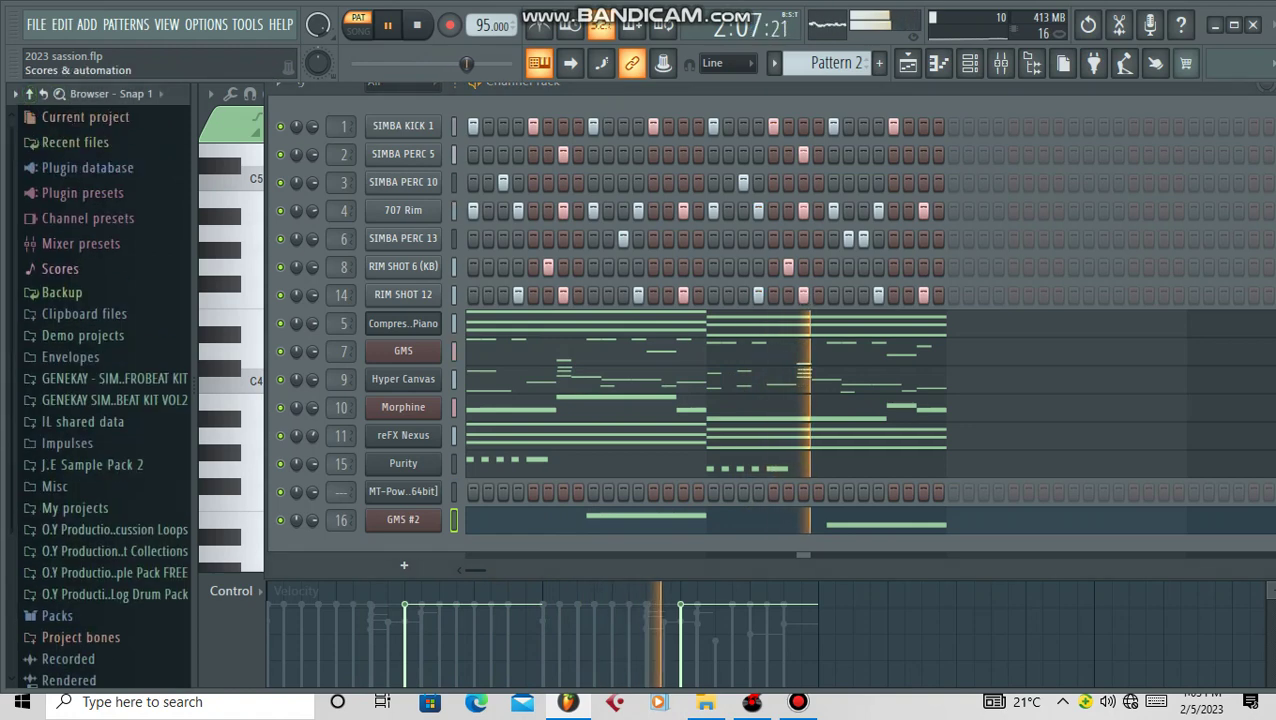
scroll(100, 440, "down", 2)
left_click(71, 591)
left_click(84, 611)
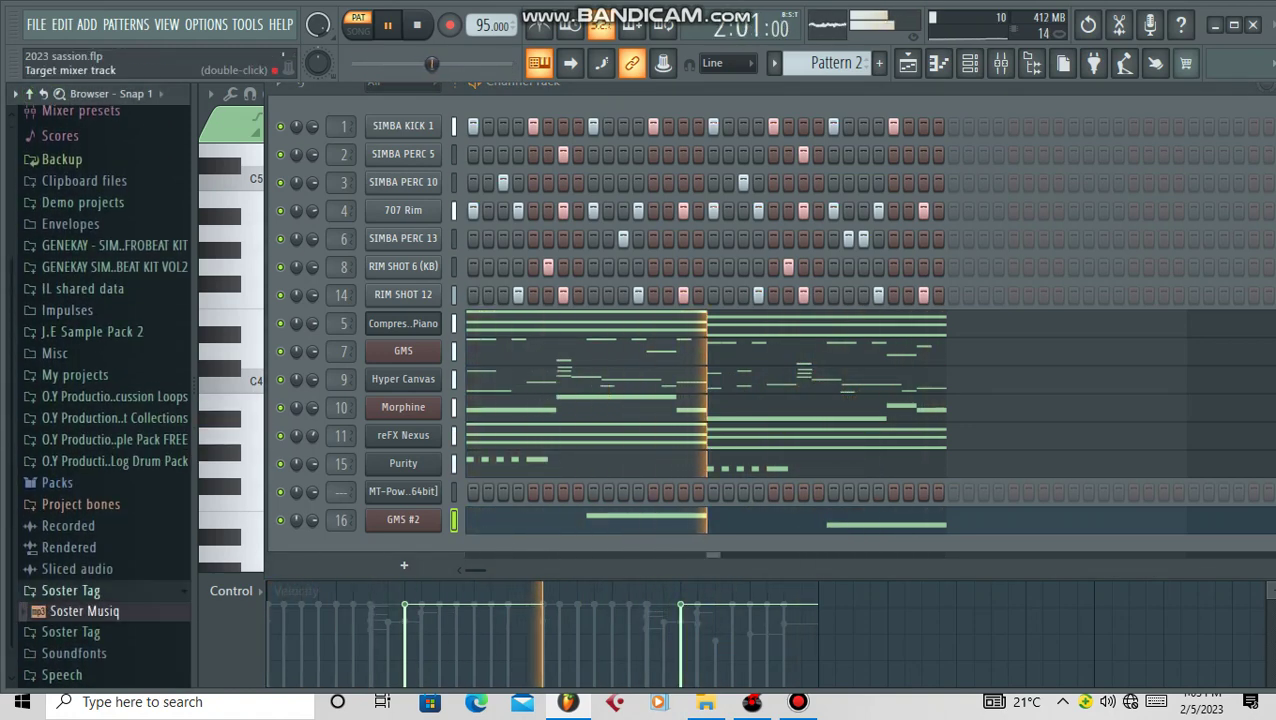